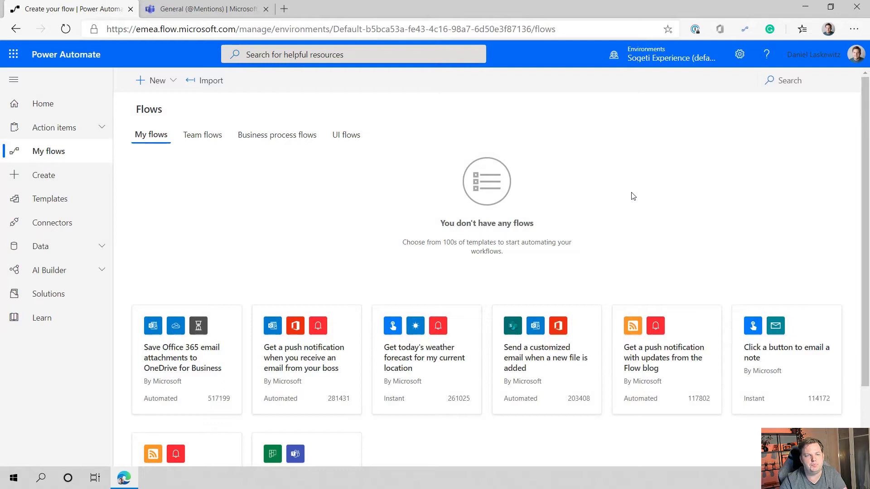
# - Create a blank instant flow that starts with the Teams trigger 'When a new team member is added'
pyautogui.click(166, 85)
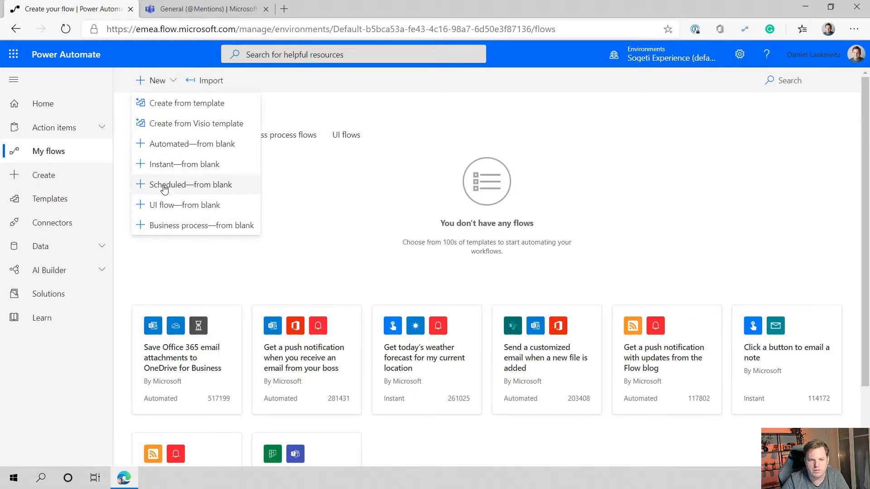
pyautogui.click(172, 168)
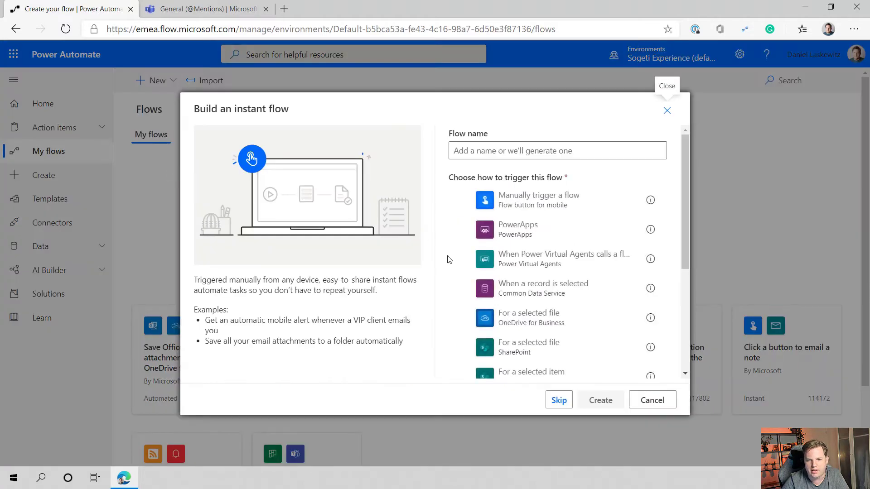
pyautogui.click(553, 405)
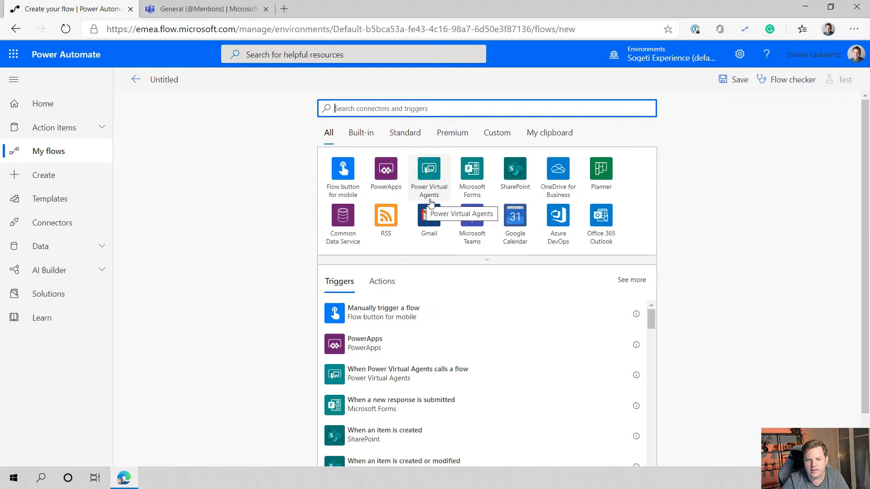
pyautogui.click(472, 218)
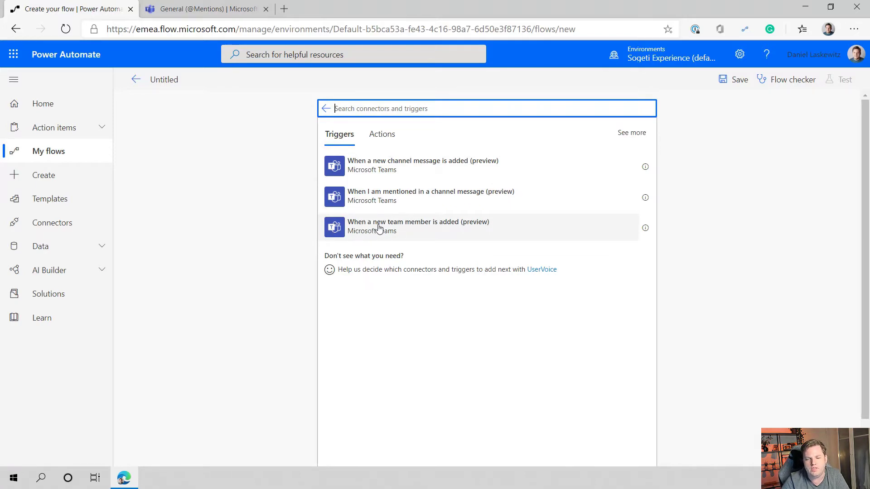
pyautogui.click(534, 229)
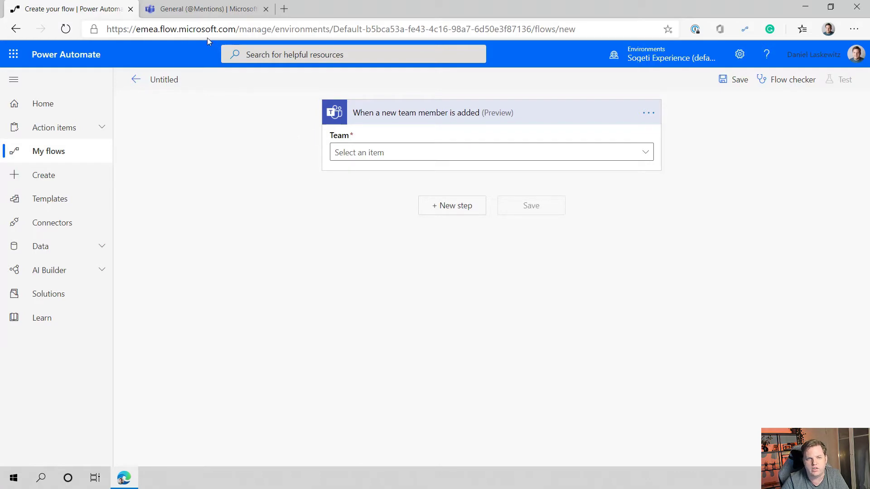
pyautogui.click(184, 12)
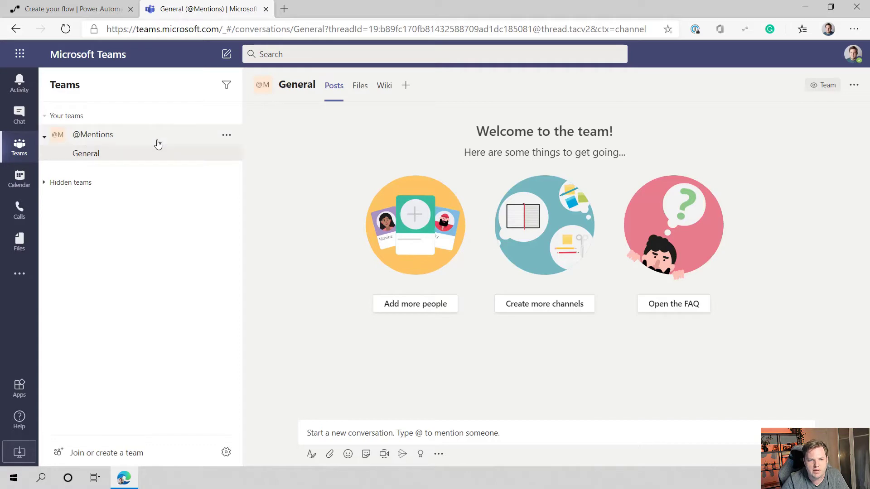
pyautogui.click(77, 10)
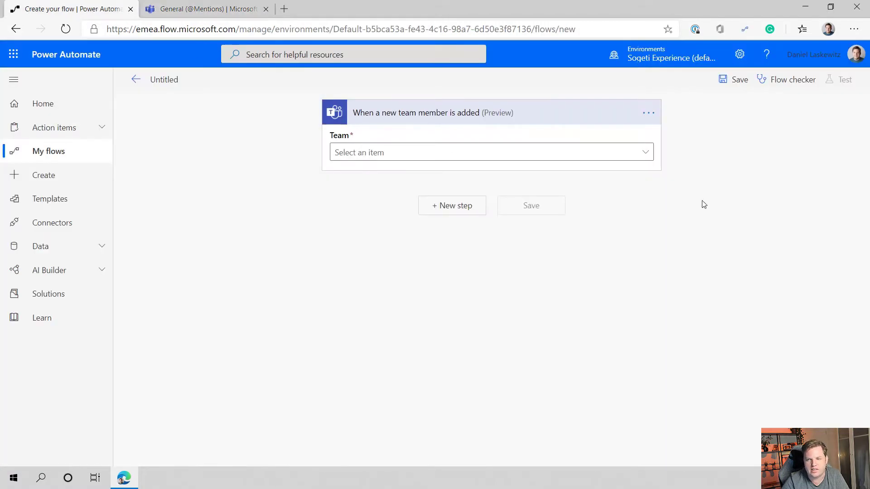
pyautogui.click(646, 154)
pyautogui.click(382, 240)
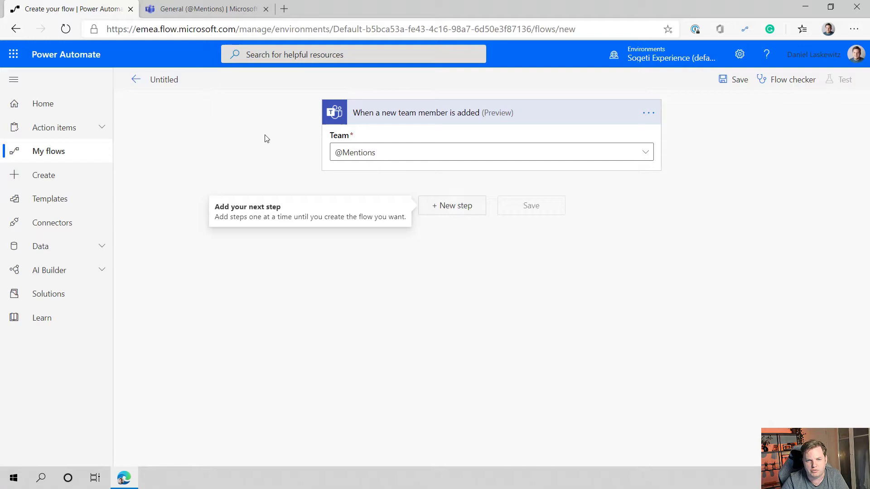
pyautogui.click(170, 84)
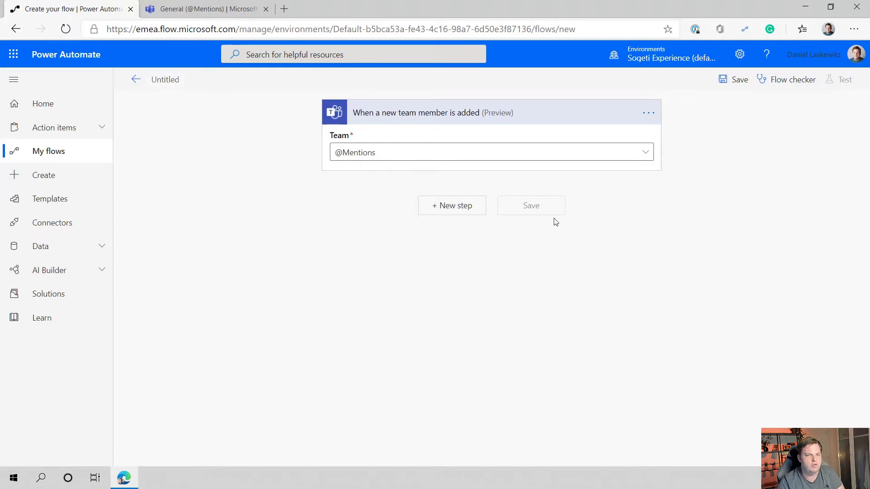
pyautogui.write('Welcome new users')
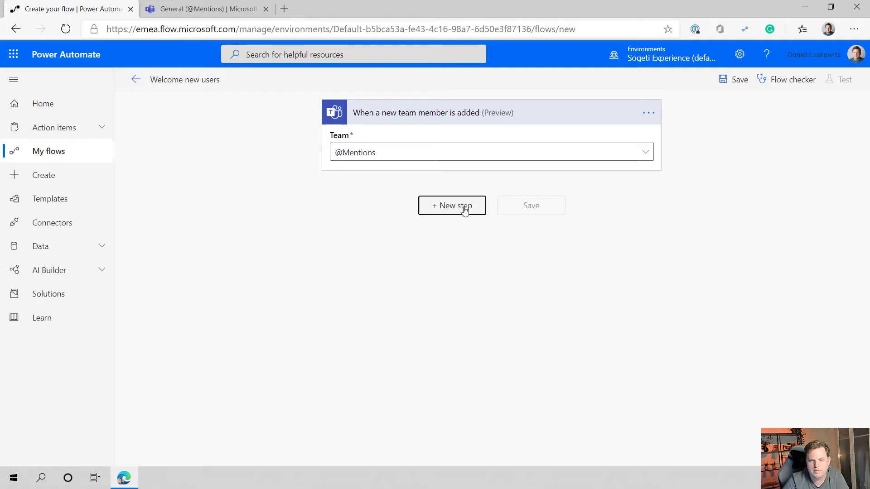
pyautogui.click(461, 206)
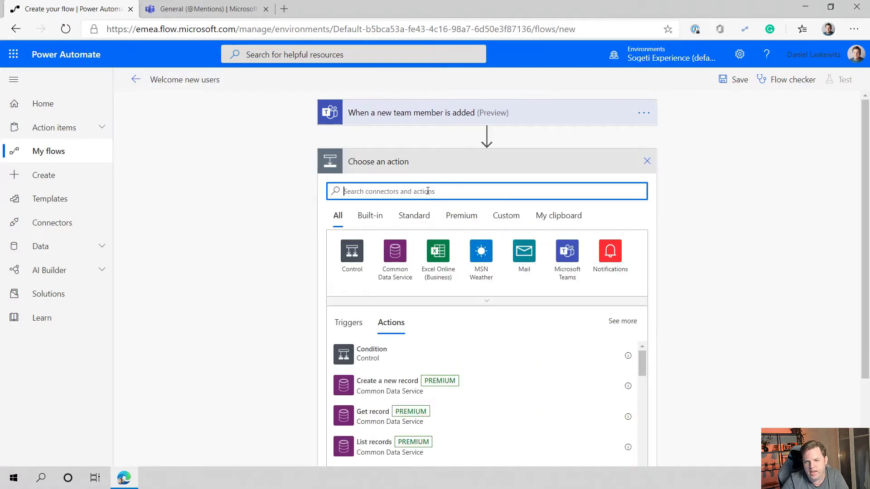
pyautogui.click(568, 253)
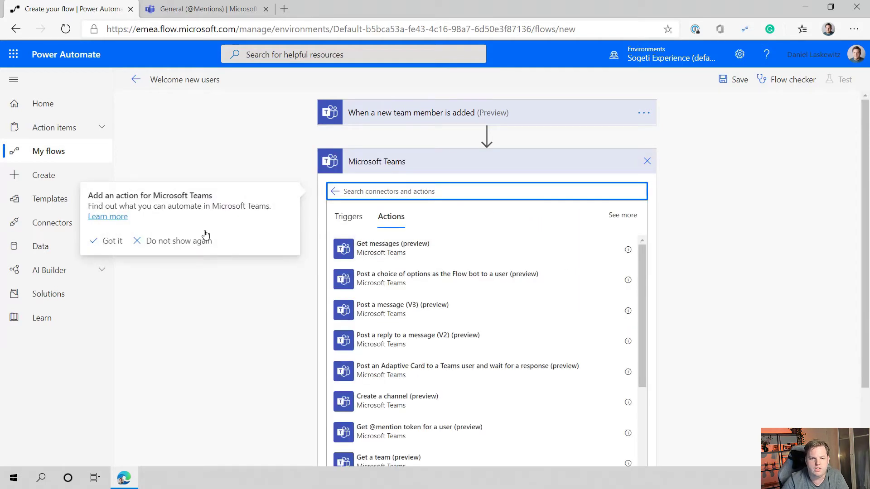
pyautogui.click(183, 245)
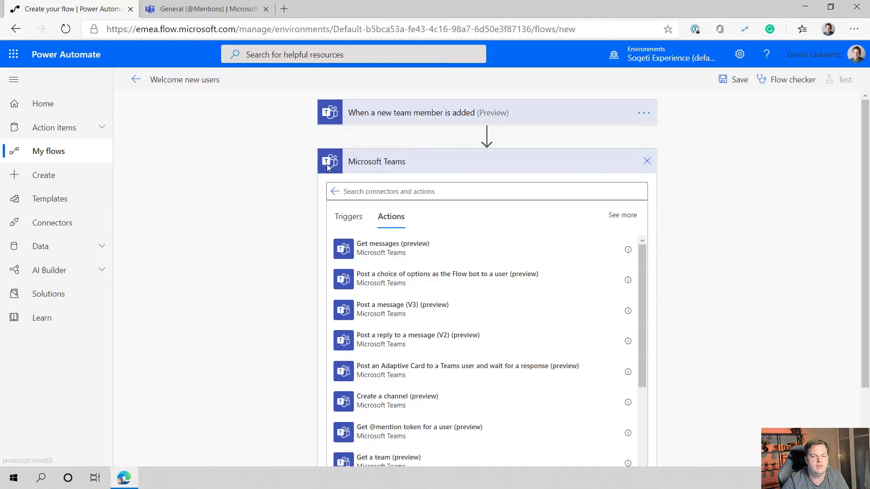
pyautogui.scroll(-2, 822, 212)
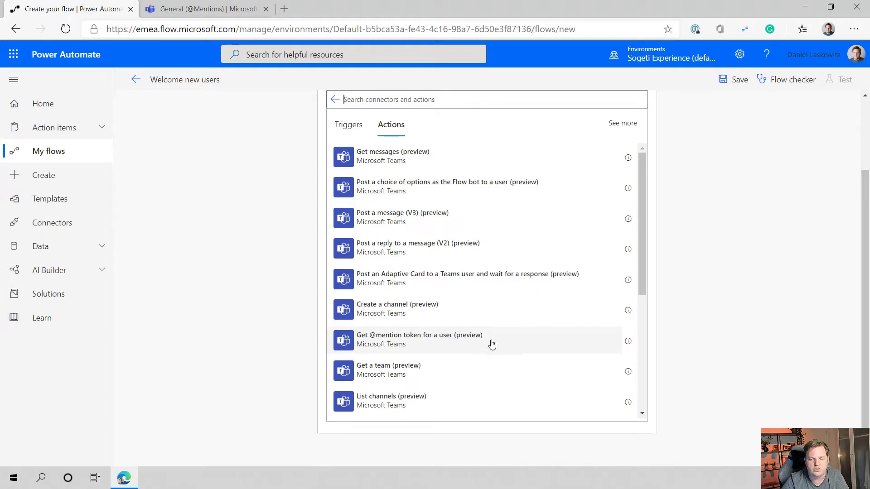
pyautogui.click(496, 344)
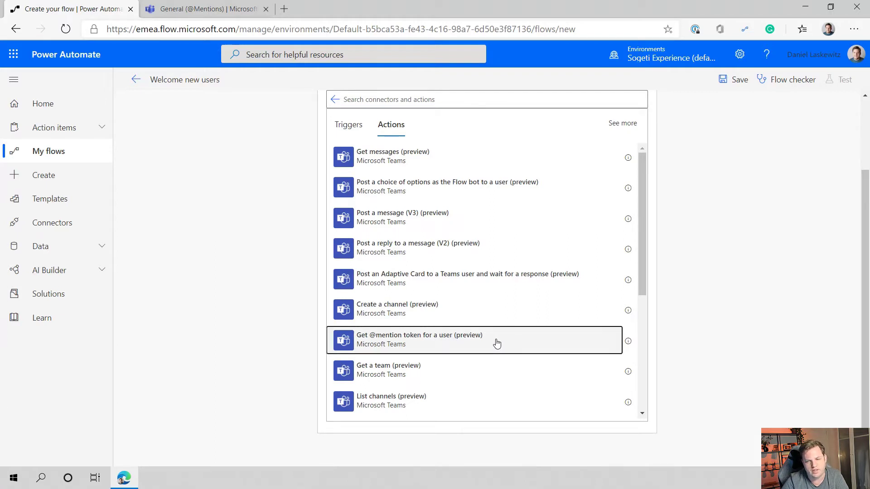
pyautogui.click(366, 202)
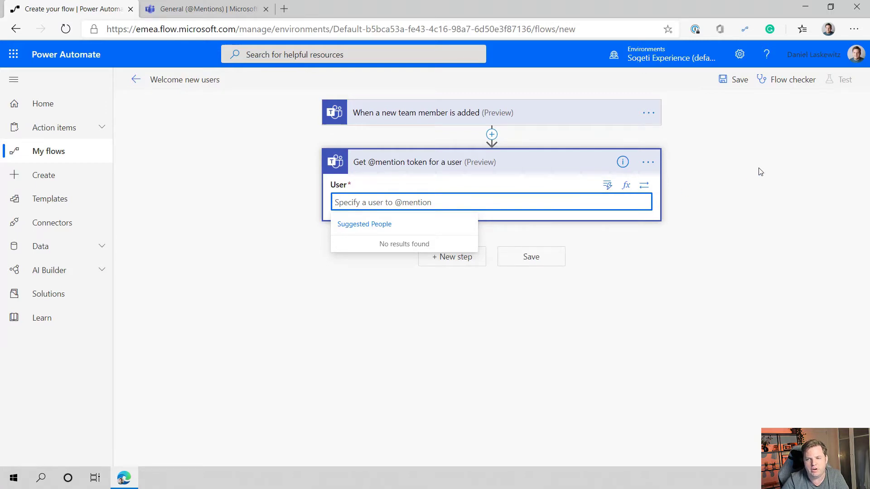
pyautogui.click(712, 189)
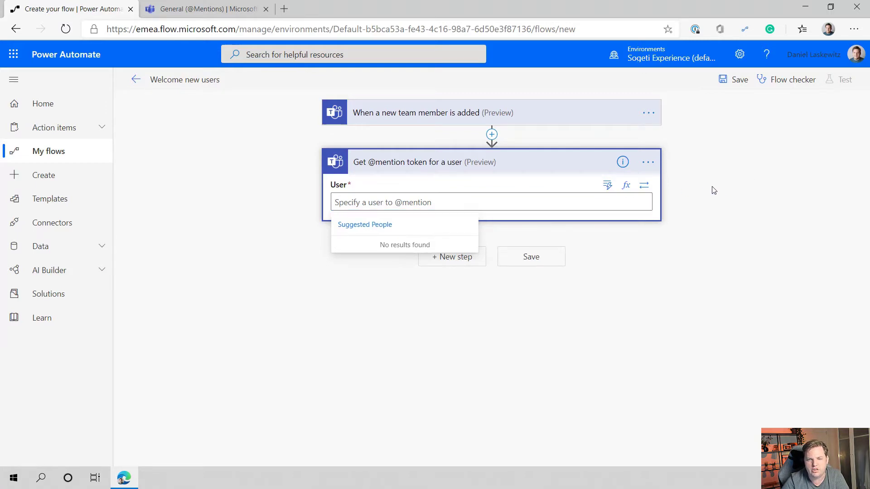
pyautogui.click(738, 57)
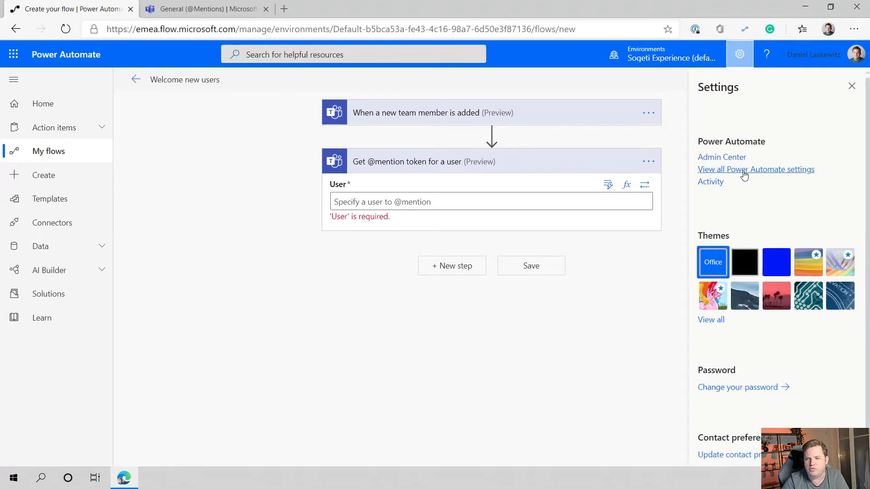
pyautogui.click(765, 170)
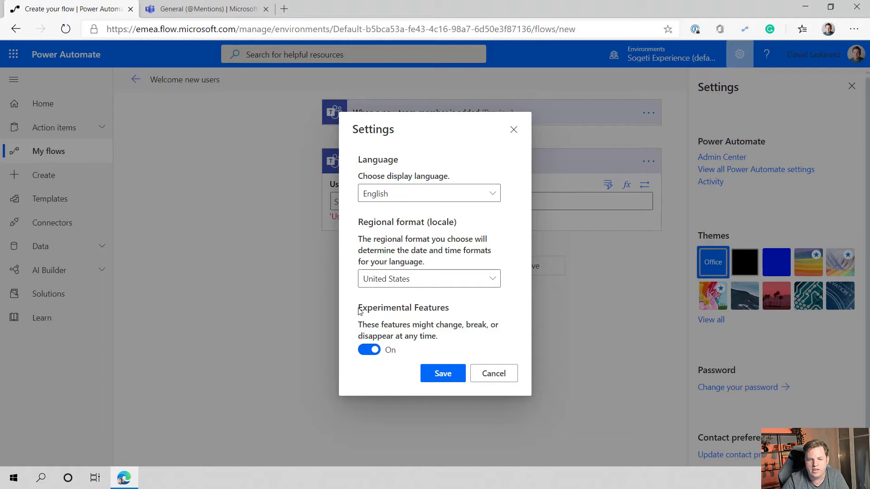
pyautogui.click(495, 374)
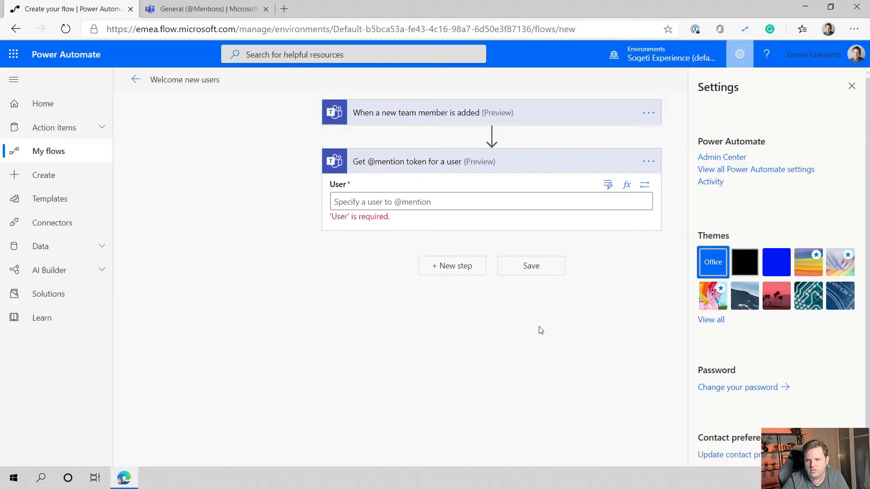
# - Fill the mention step's User field with the trigger's User Id dynamic value
pyautogui.click(851, 86)
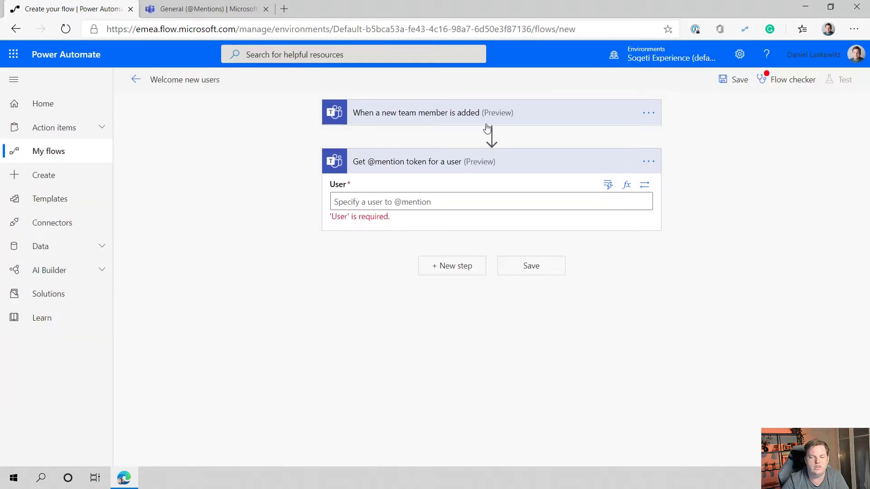
pyautogui.click(381, 202)
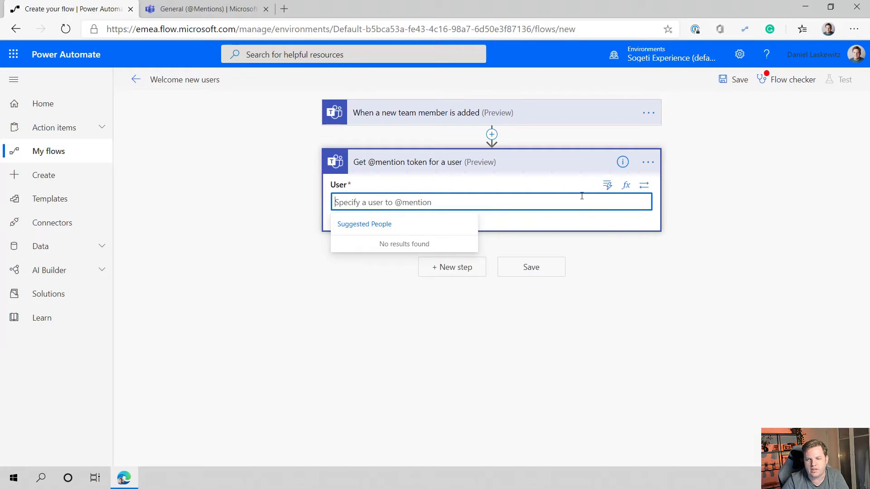
pyautogui.click(607, 185)
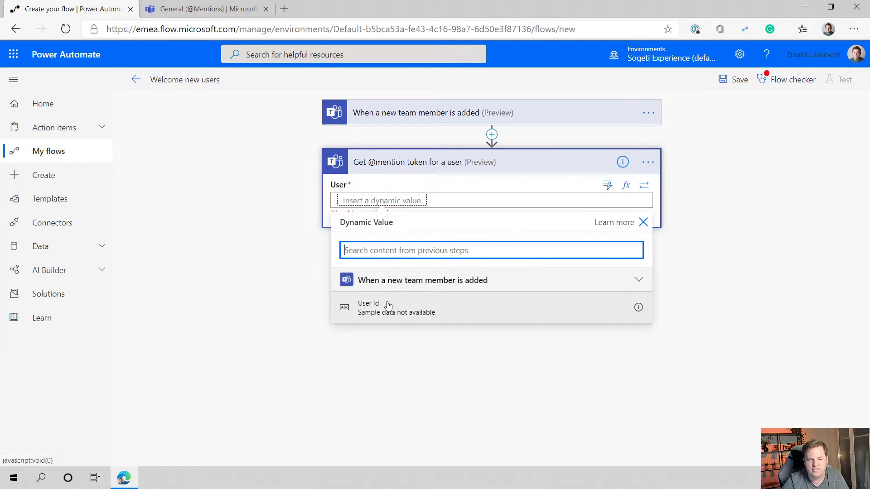
pyautogui.click(421, 309)
pyautogui.click(704, 266)
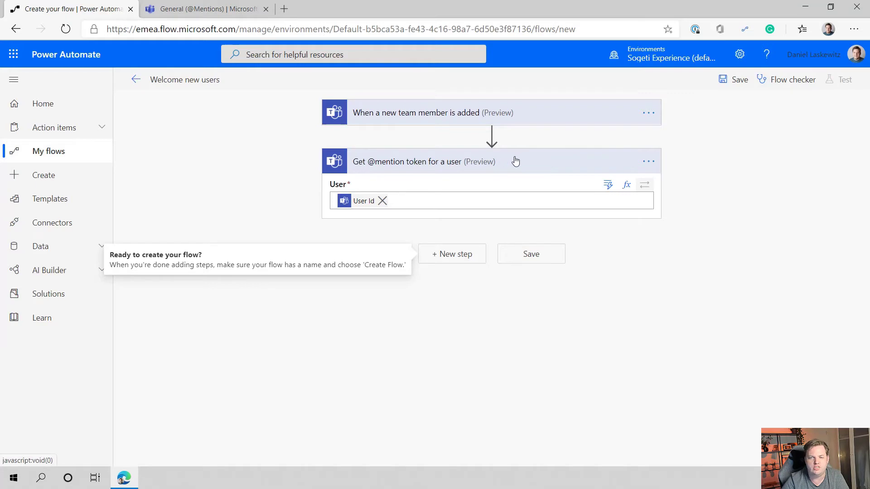
# - Add a third step and scroll the Teams actions down to the Flow bot posting options
pyautogui.click(462, 255)
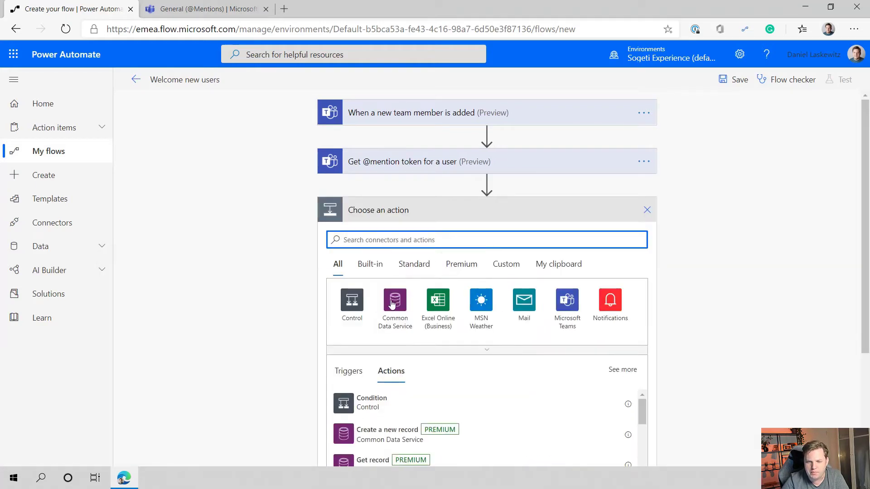
pyautogui.click(567, 300)
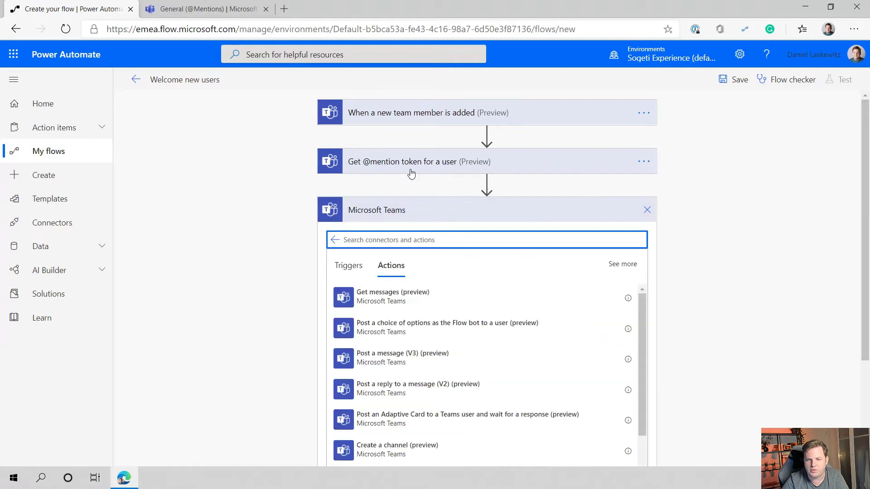
pyautogui.scroll(-2, 776, 207)
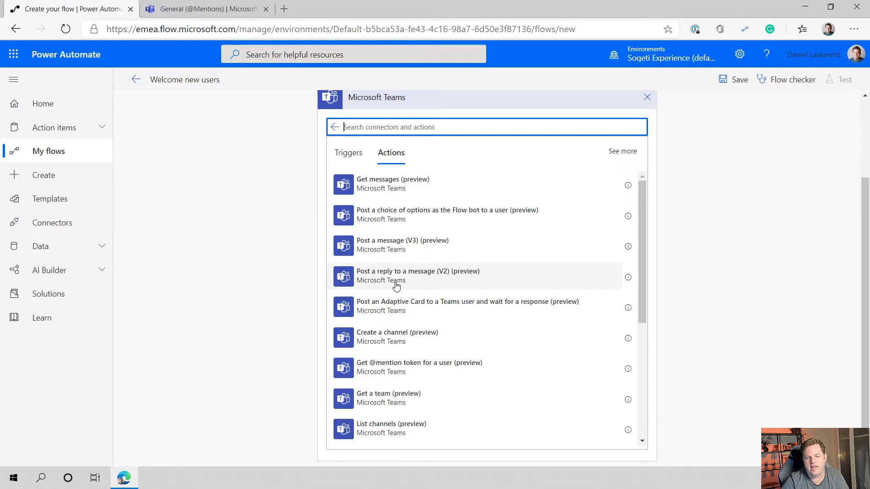
pyautogui.scroll(-1, 396, 284)
pyautogui.scroll(-4, 399, 285)
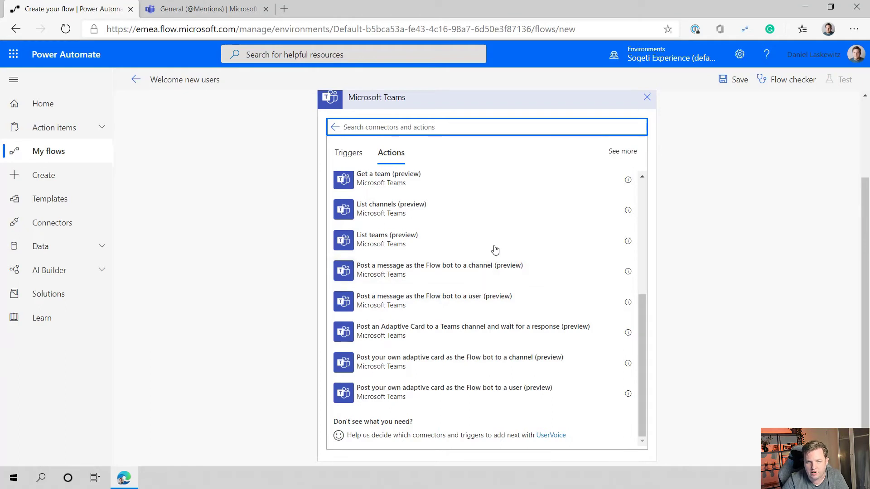
pyautogui.click(206, 10)
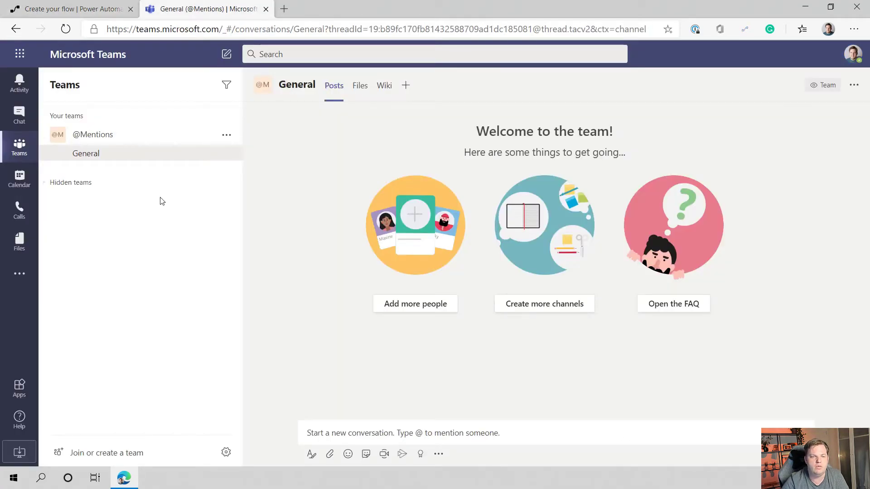
pyautogui.click(226, 136)
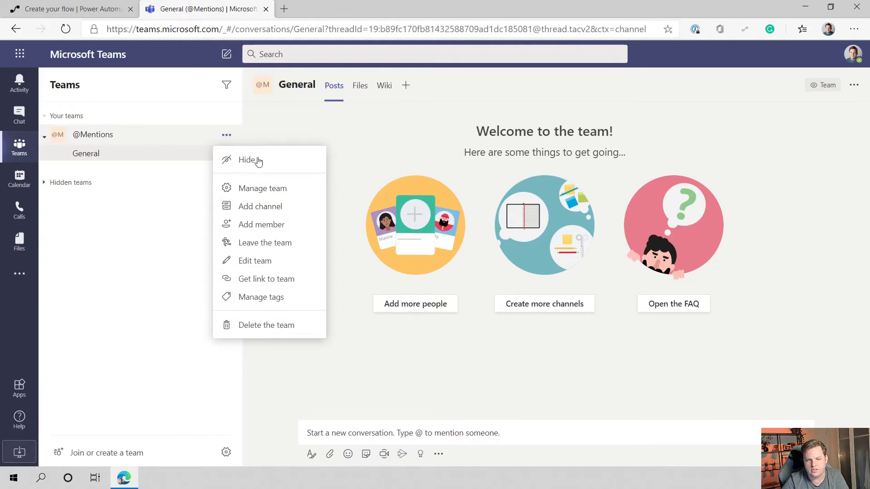
pyautogui.click(261, 209)
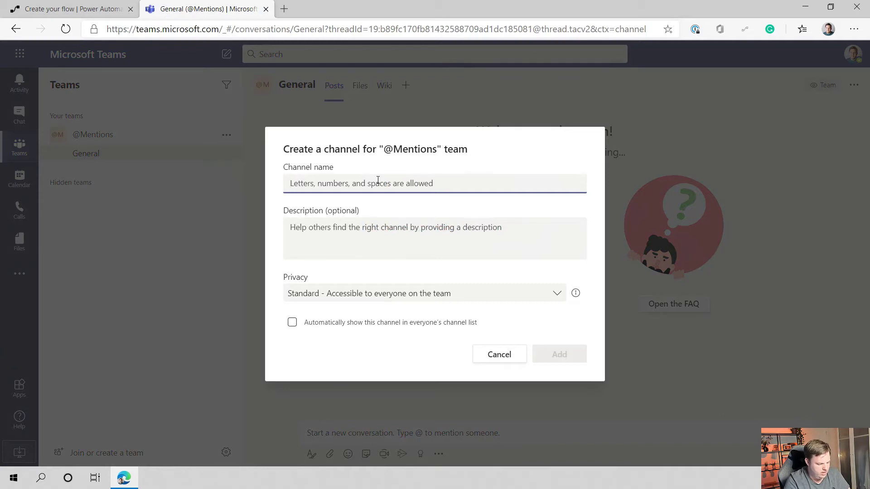
pyautogui.write('New Us')
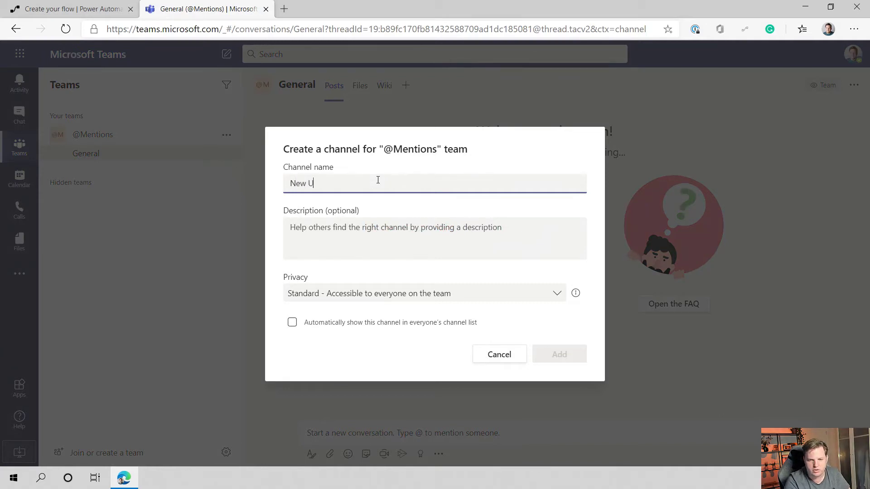
pyautogui.press('BackSpace')
pyautogui.write('members')
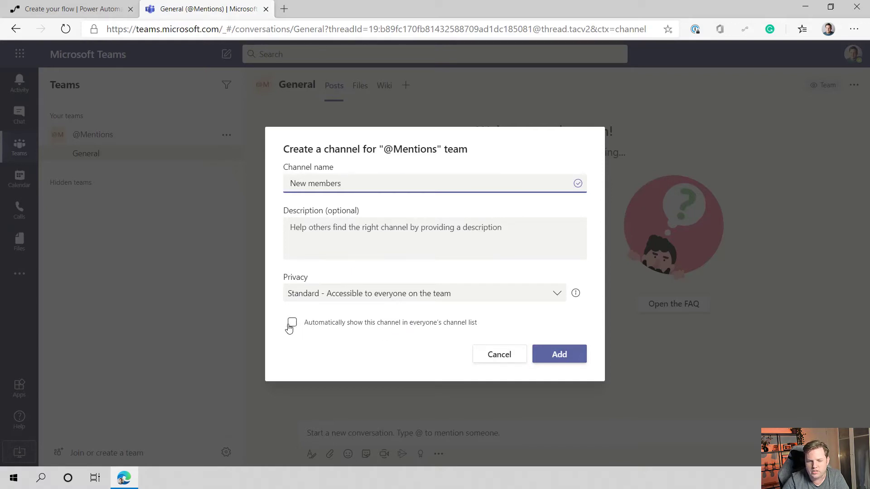
pyautogui.click(291, 324)
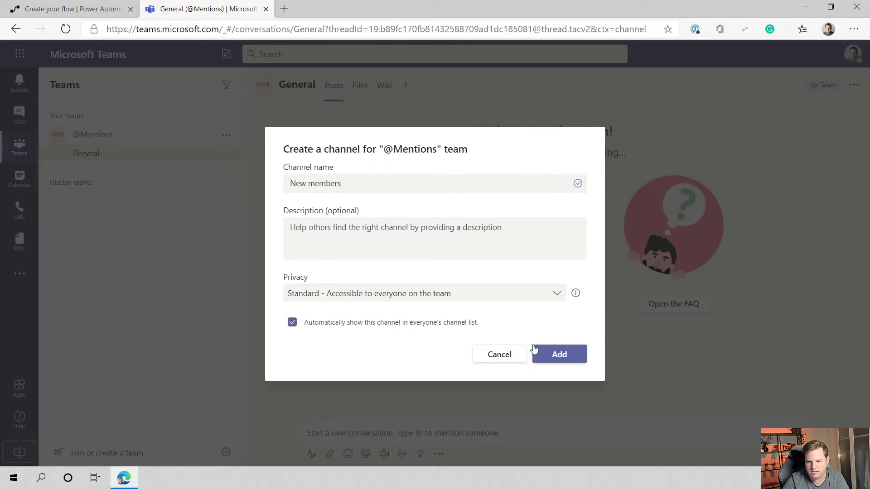
pyautogui.click(560, 355)
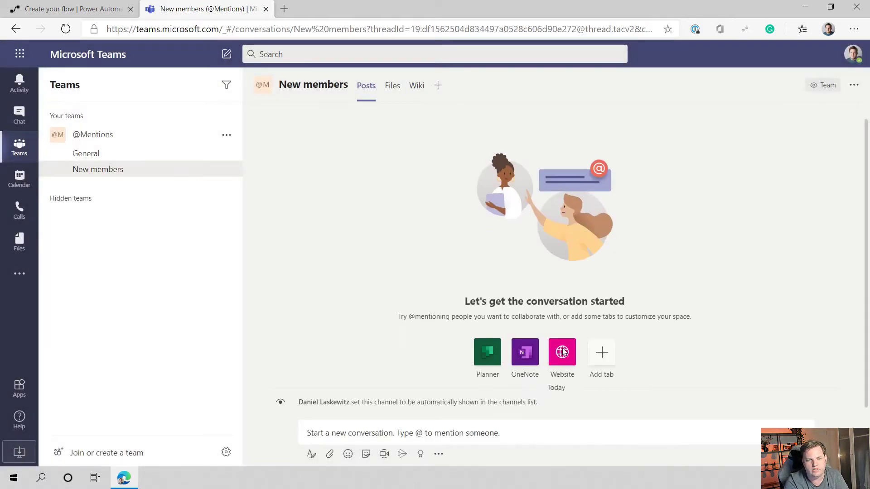
pyautogui.click(96, 12)
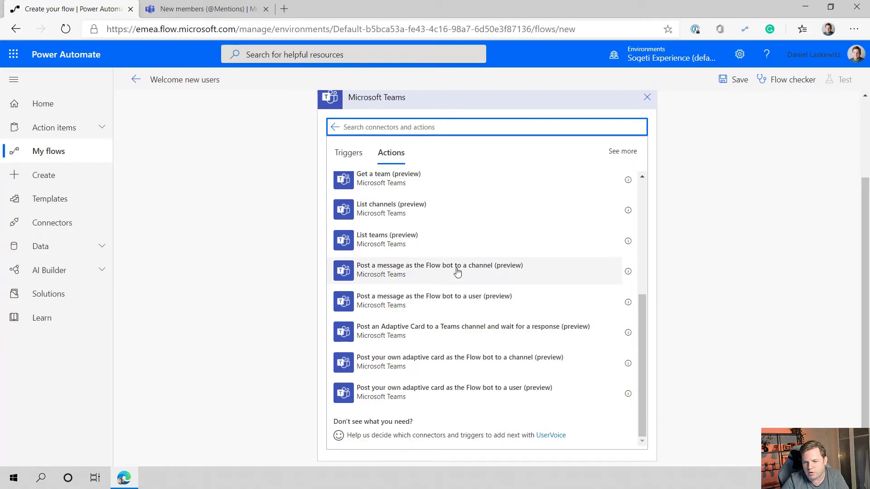
pyautogui.click(550, 272)
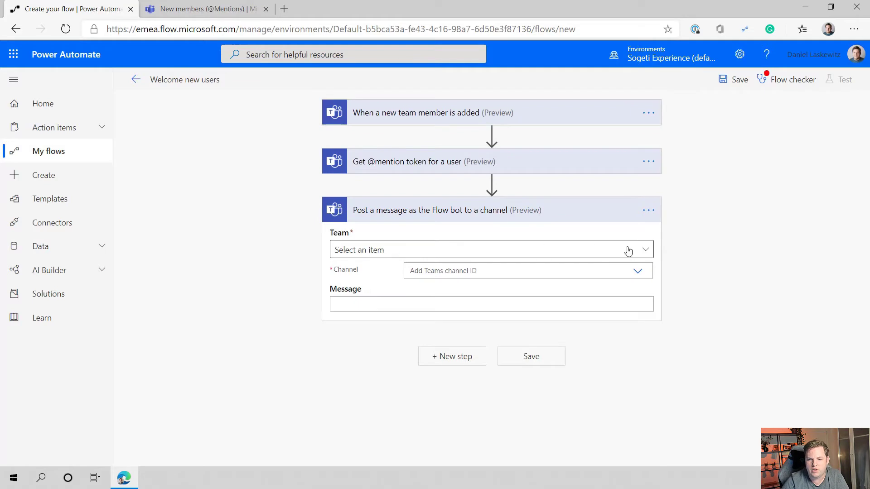
pyautogui.click(645, 250)
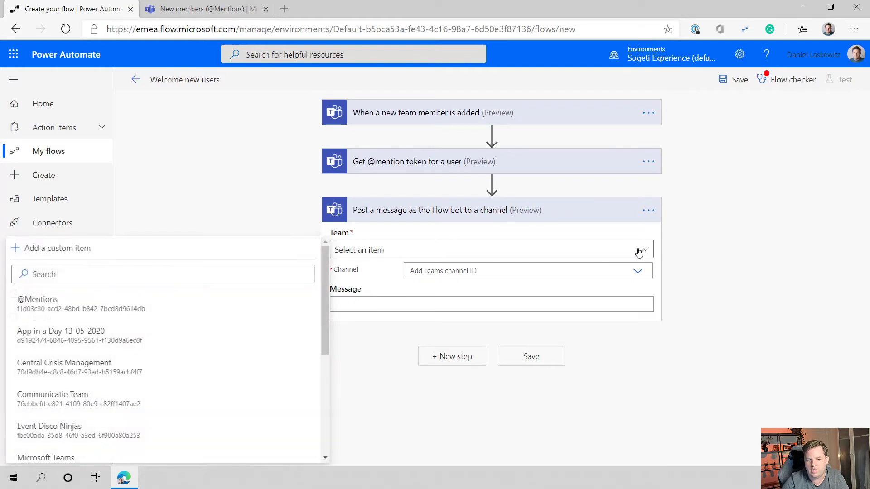
pyautogui.click(115, 307)
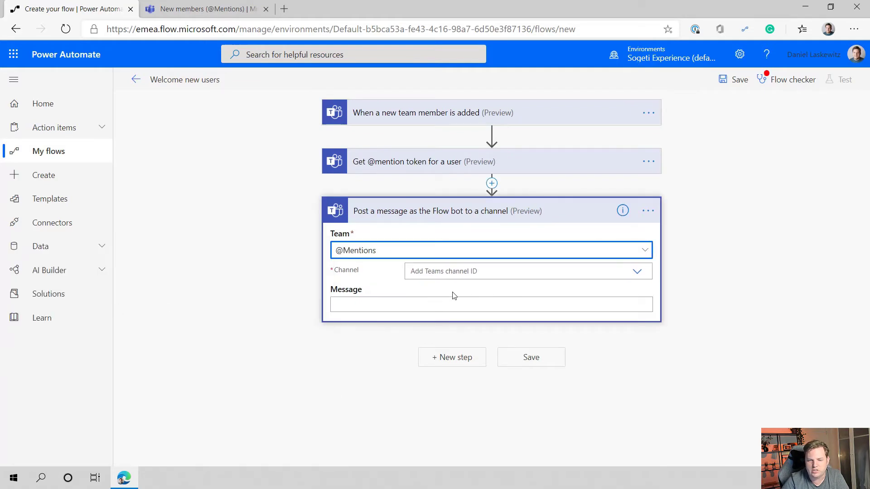
pyautogui.click(637, 271)
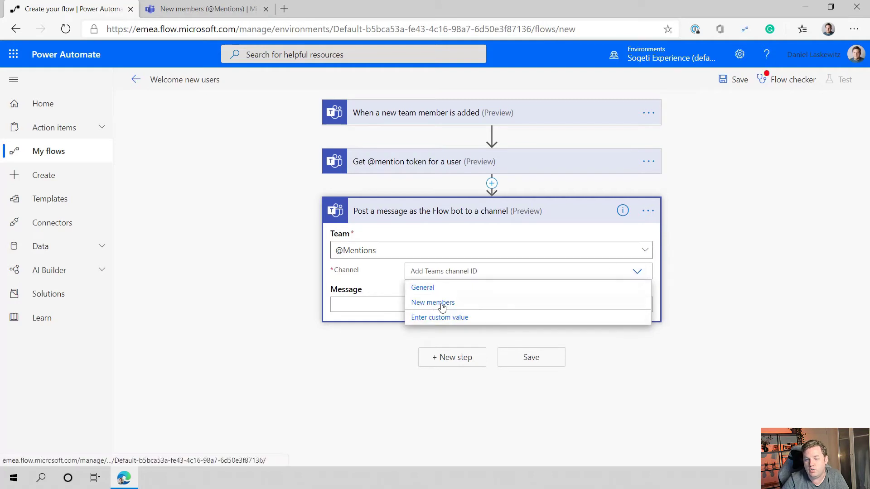
pyautogui.click(442, 307)
pyautogui.click(360, 305)
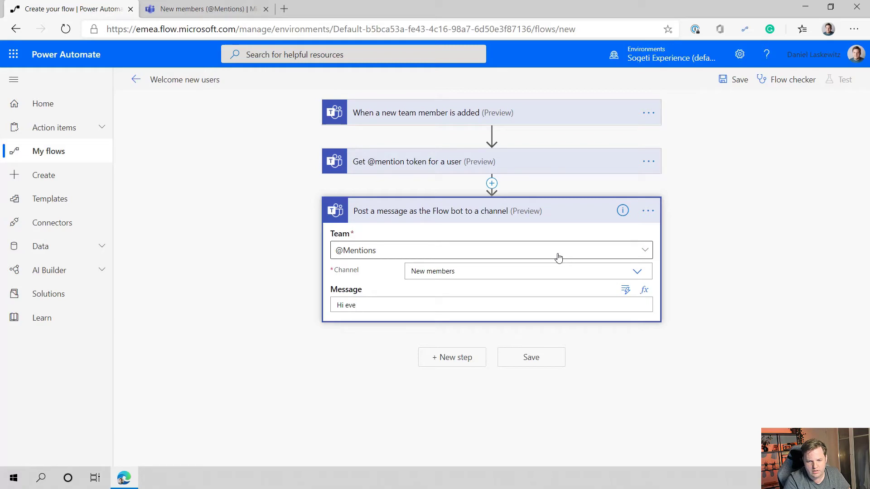
pyautogui.write('Hi everyone,')
pyautogui.press('Return')
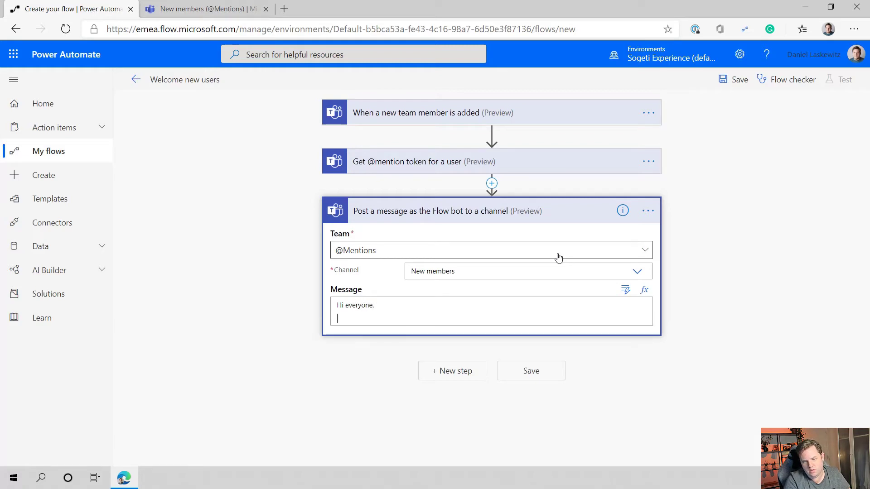
pyautogui.press('Return')
pyautogui.write('Please')
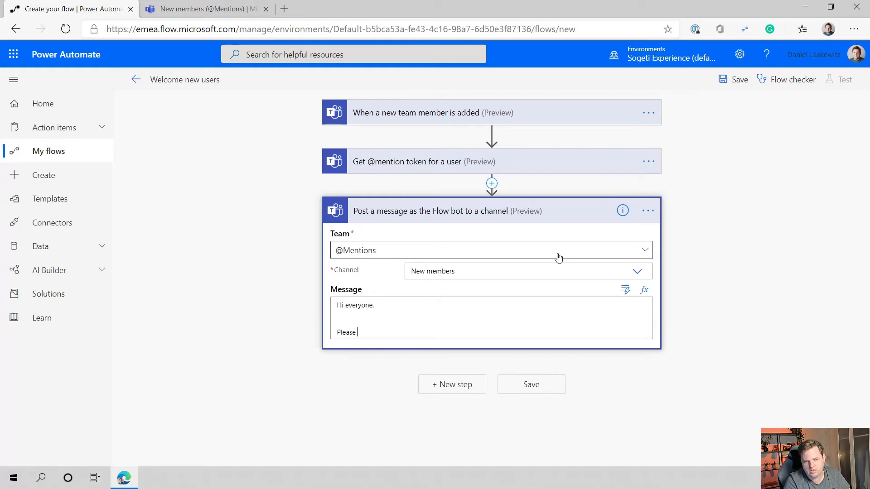
pyautogui.write(' take a moment')
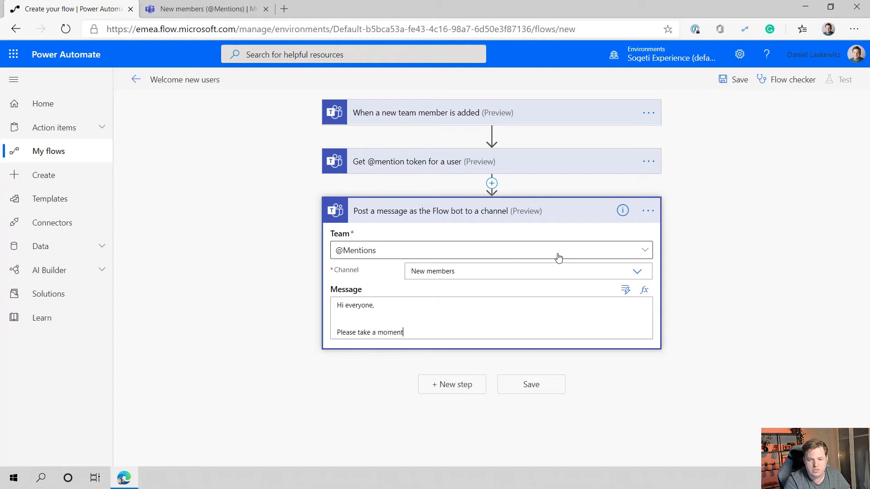
pyautogui.write(' to welcome')
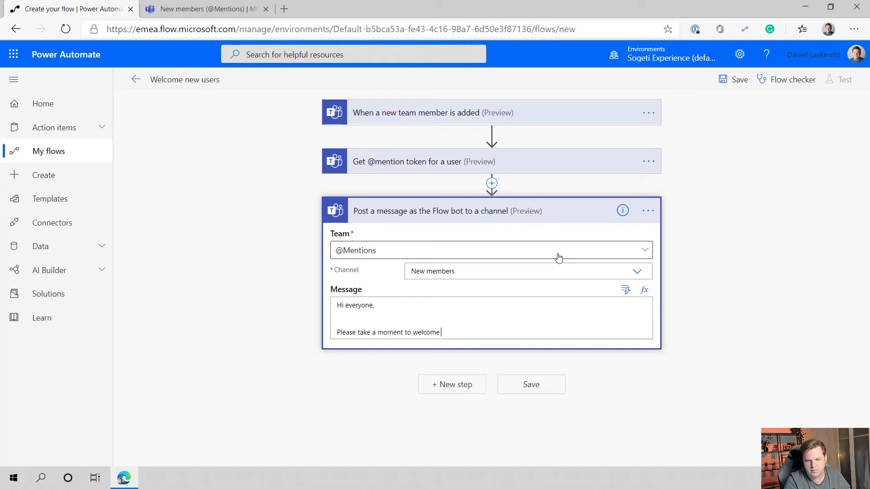
pyautogui.click(625, 292)
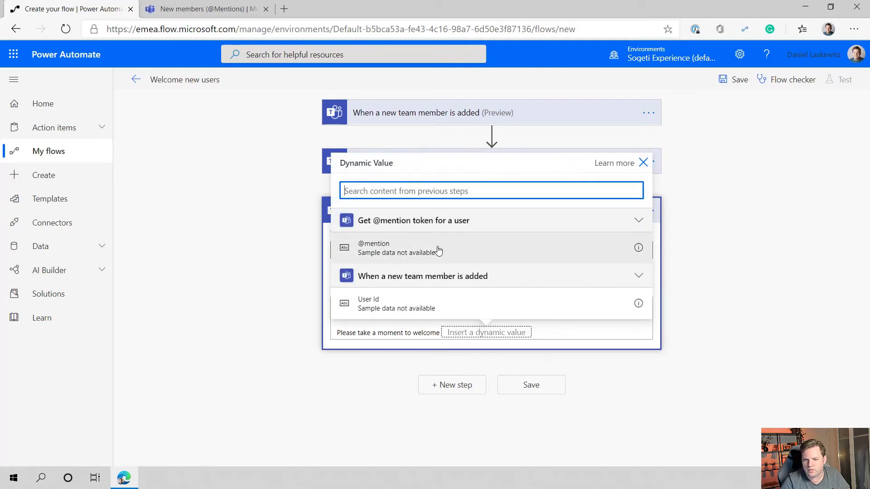
pyautogui.click(411, 252)
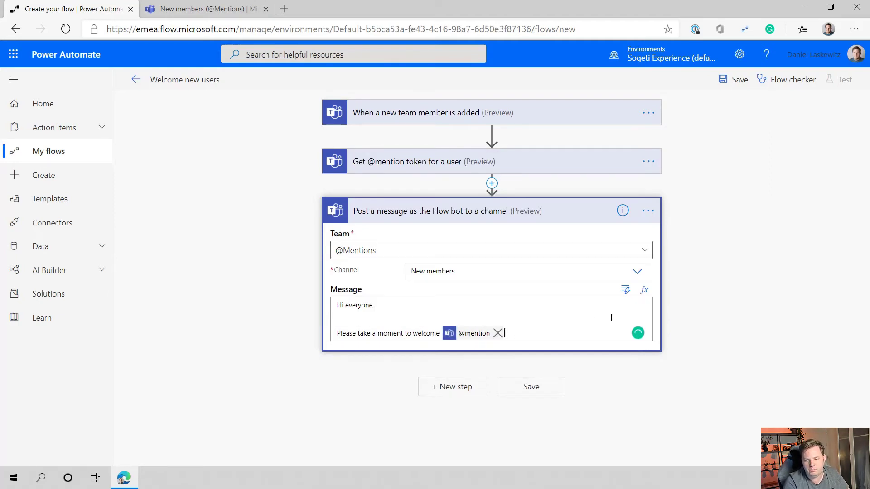
# - Finish the welcome sentence asking everyone to help, then save the flow
pyautogui.write('.')
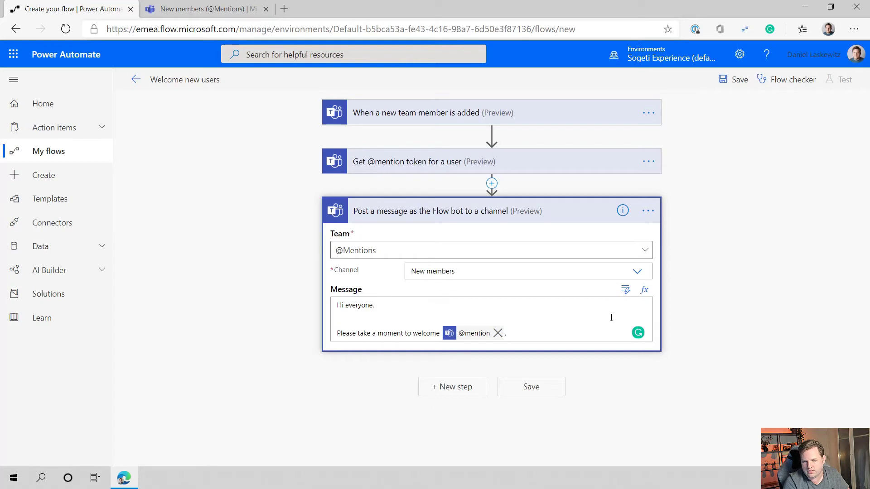
pyautogui.write(' Make sure they f')
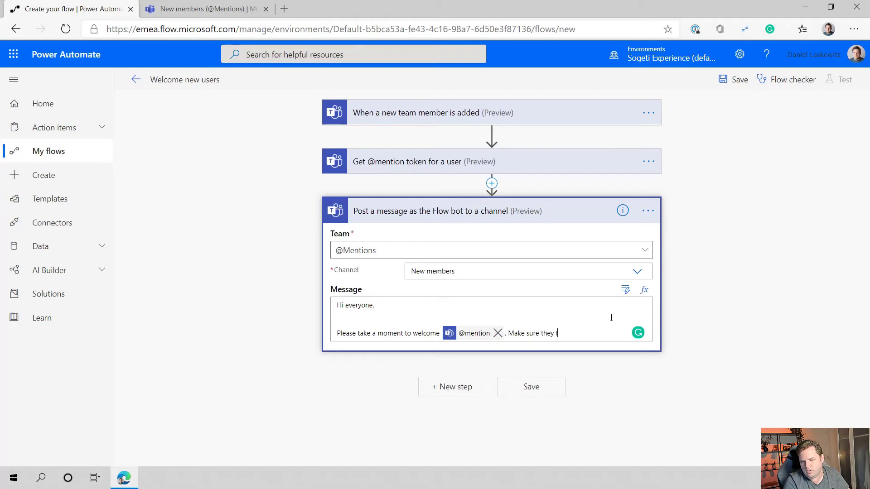
pyautogui.press('BackSpace')
pyautogui.press('BackSpace')
pyautogui.press('BackSpace')
pyautogui.press('BackSpace')
pyautogui.press('BackSpace')
pyautogui.press('BackSpace')
pyautogui.write('he/')
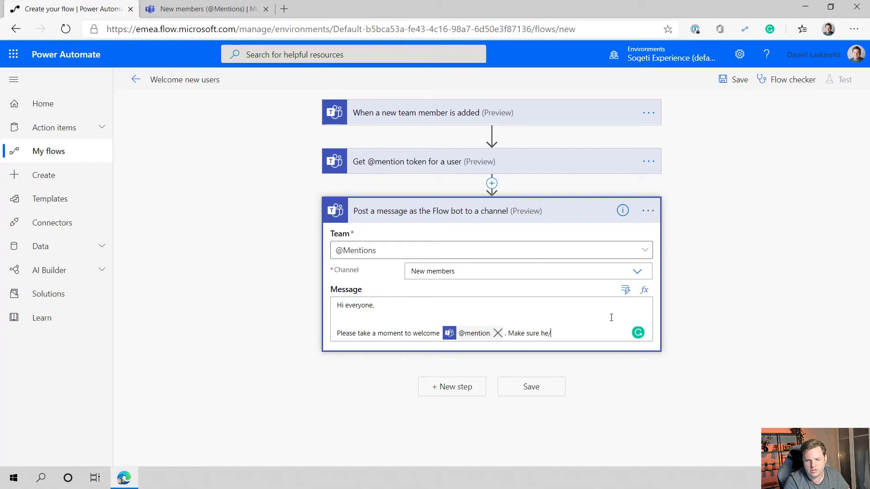
pyautogui.write('she feels at home')
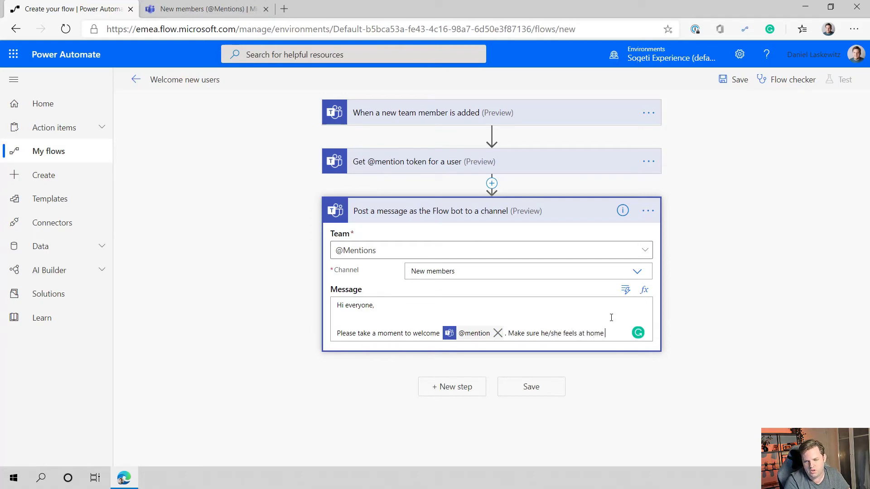
pyautogui.write('right away')
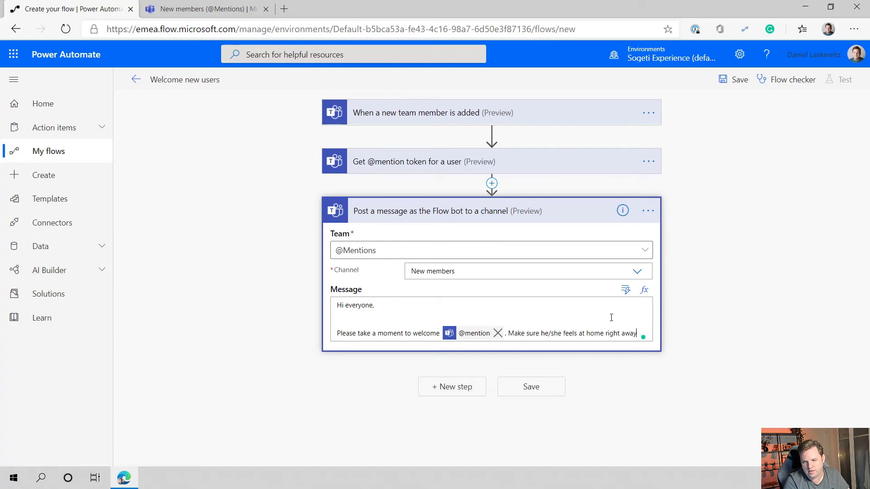
pyautogui.write('!')
pyautogui.press('Return')
pyautogui.press('Return')
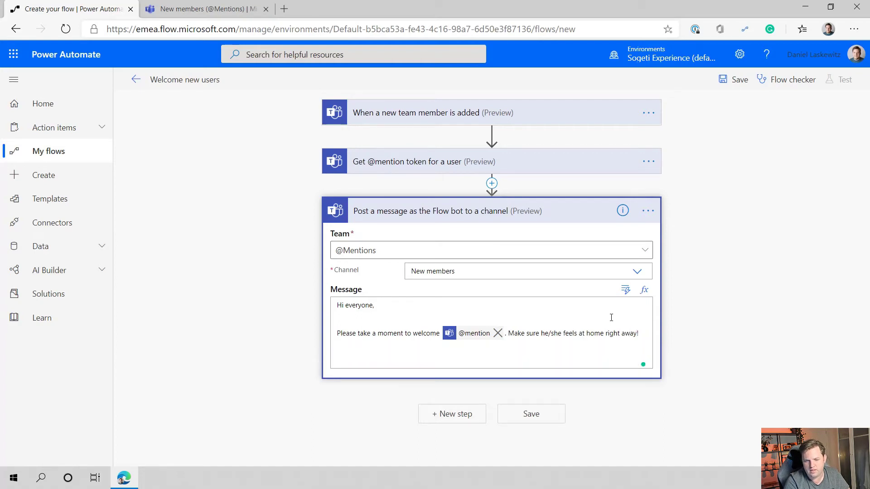
pyautogui.press('BackSpace')
pyautogui.press('BackSpace')
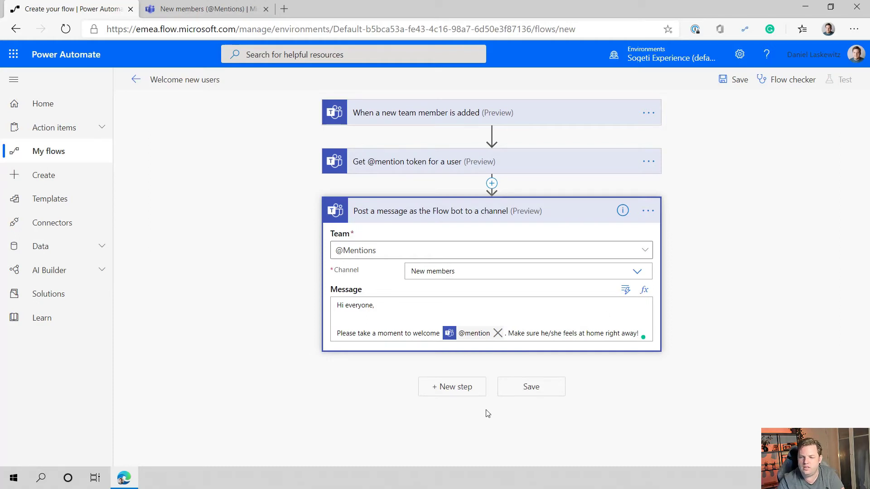
pyautogui.click(539, 388)
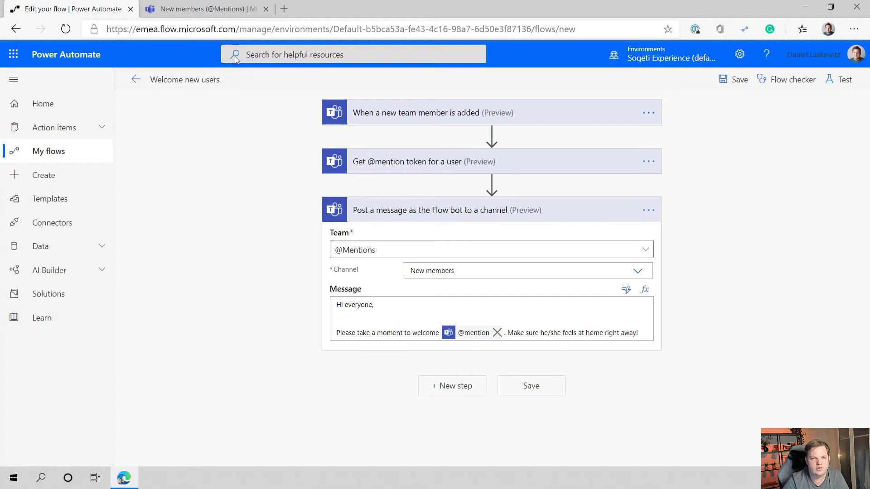
pyautogui.click(219, 9)
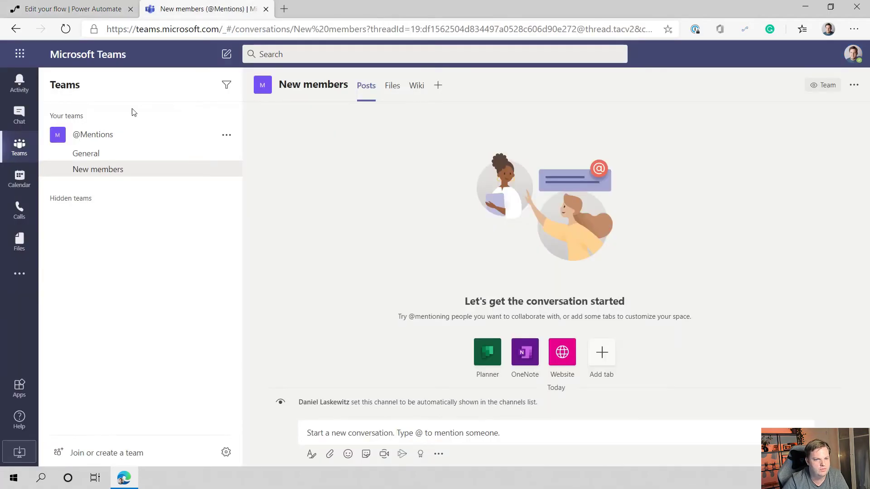
pyautogui.click(100, 153)
pyautogui.click(226, 135)
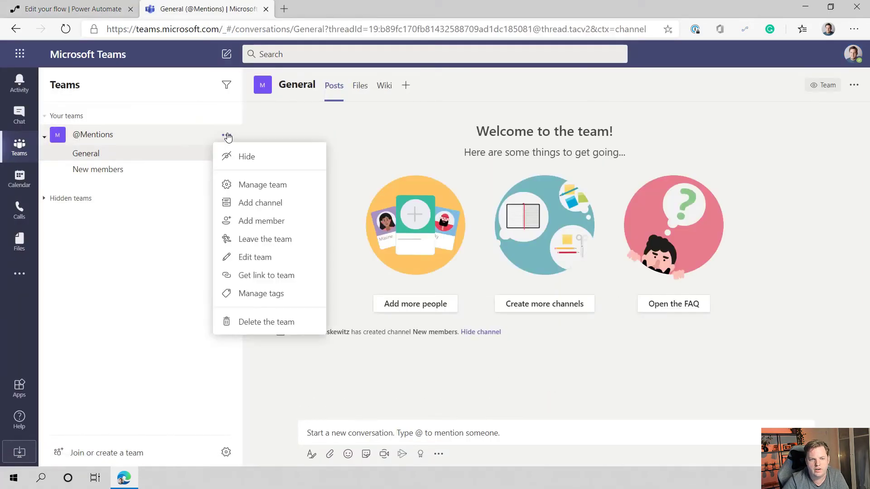
pyautogui.click(259, 222)
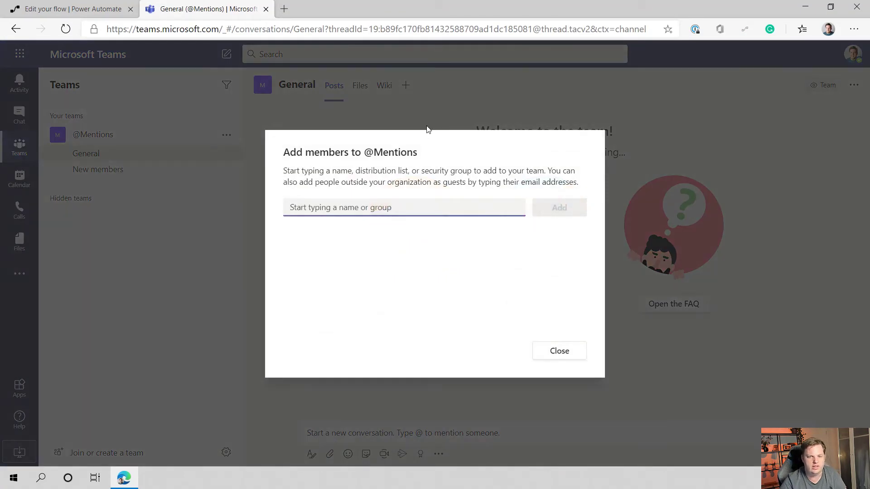
pyautogui.write('manager')
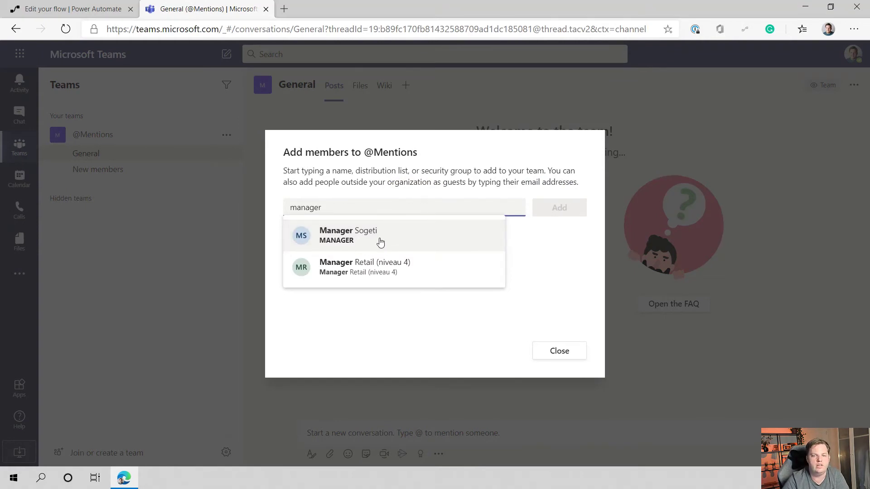
pyautogui.click(380, 242)
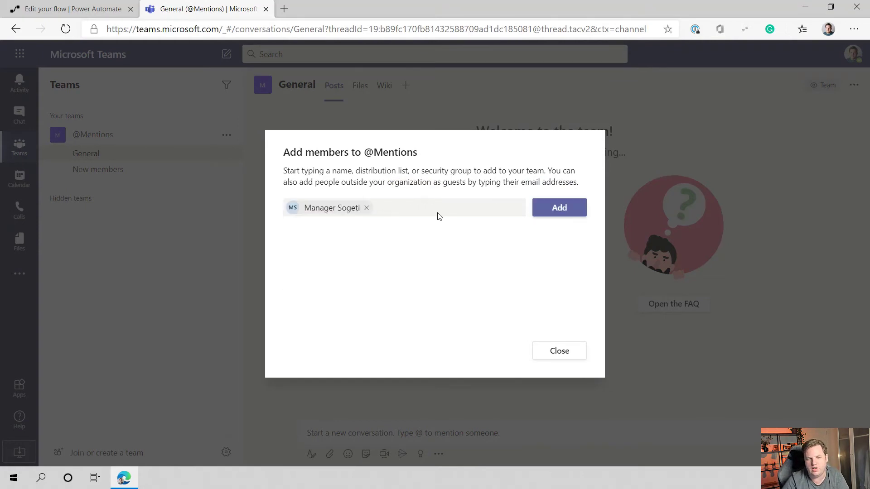
pyautogui.click(561, 209)
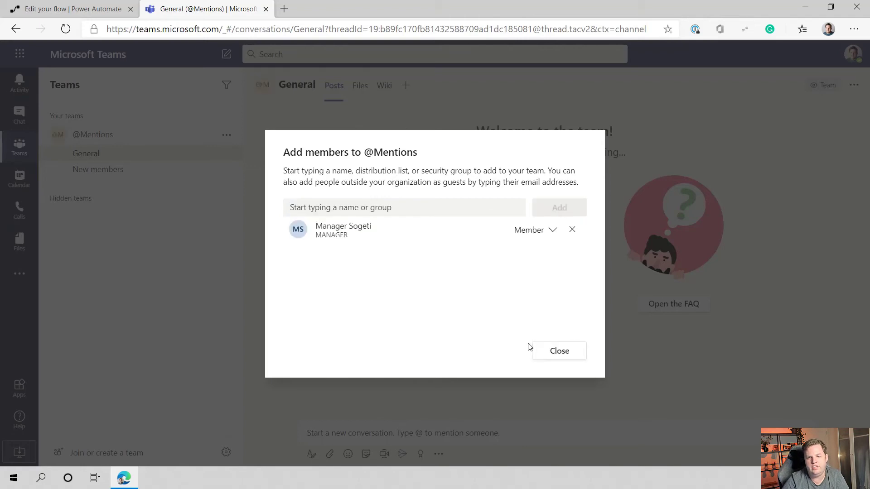
pyautogui.click(555, 355)
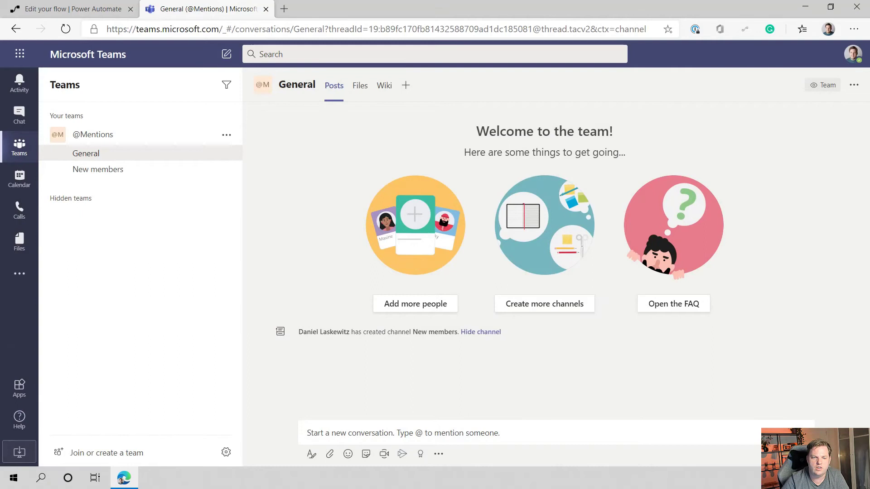
pyautogui.click(130, 167)
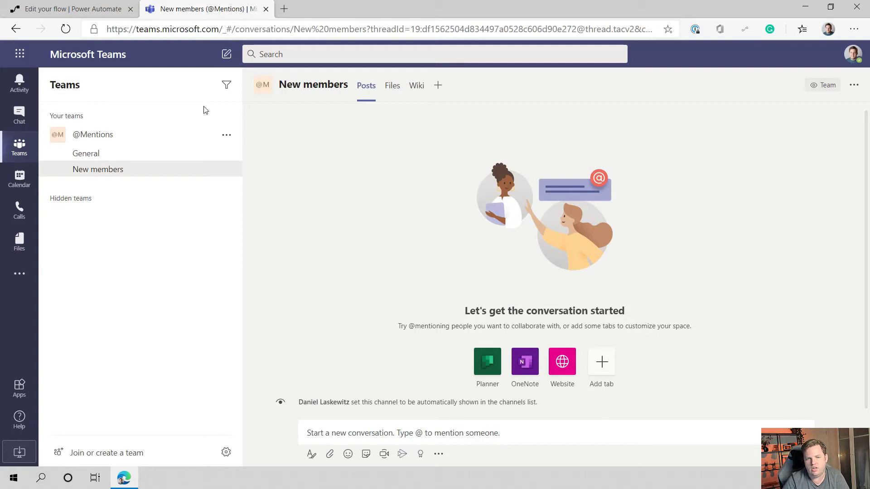
# - Leave the flow editor for the Welcome new users overview page
pyautogui.click(80, 12)
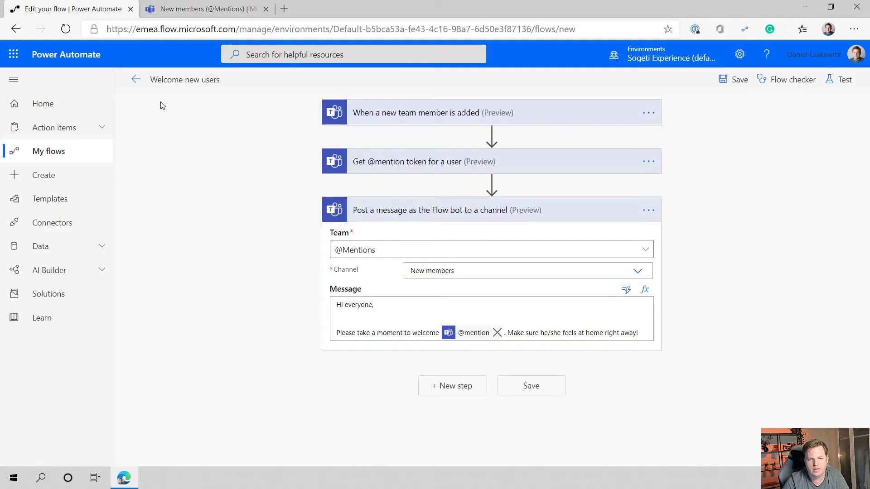
pyautogui.click(138, 80)
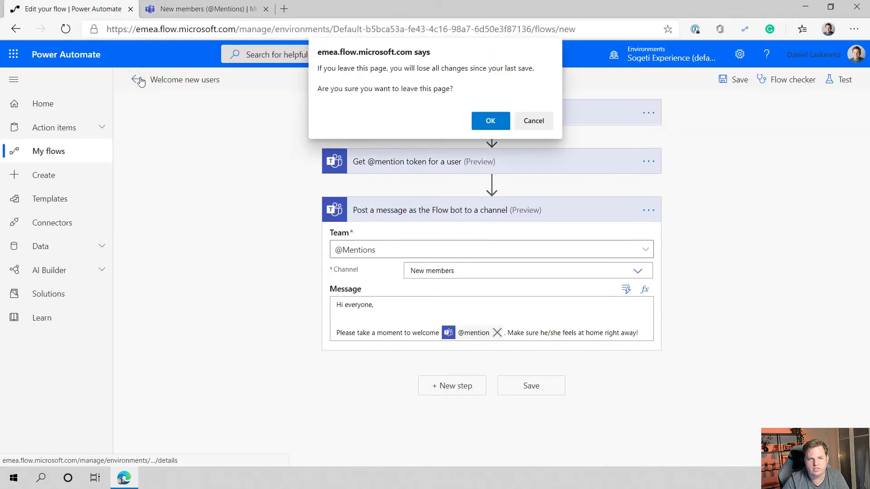
pyautogui.click(489, 121)
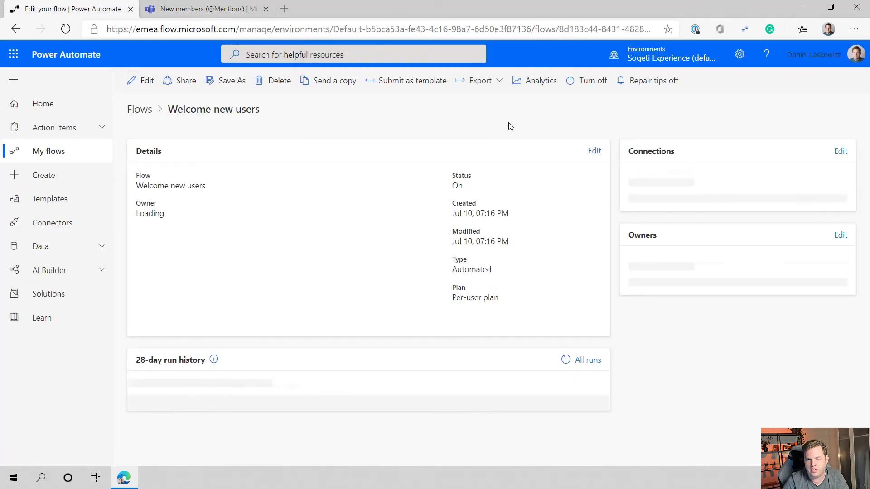
# - Refresh the run history until the succeeded 7:21:22 PM run appears, then open it
pyautogui.click(565, 361)
pyautogui.click(564, 361)
pyautogui.click(565, 360)
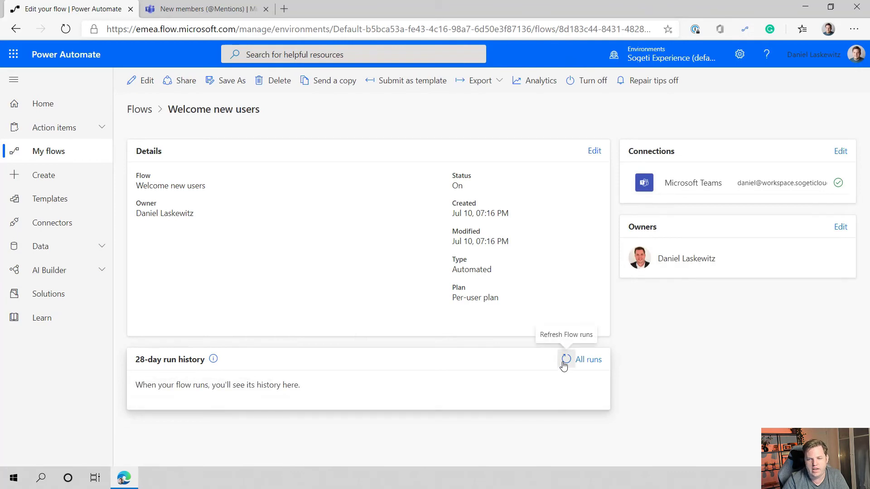
pyautogui.click(565, 361)
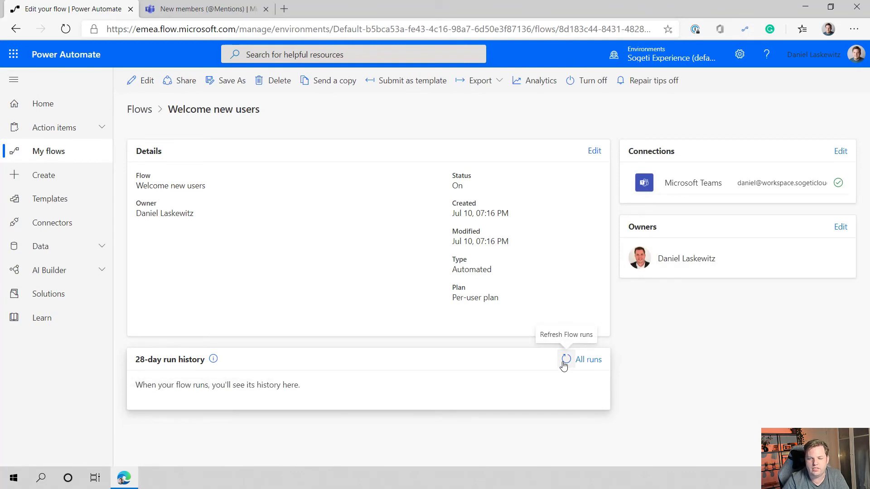
pyautogui.click(565, 361)
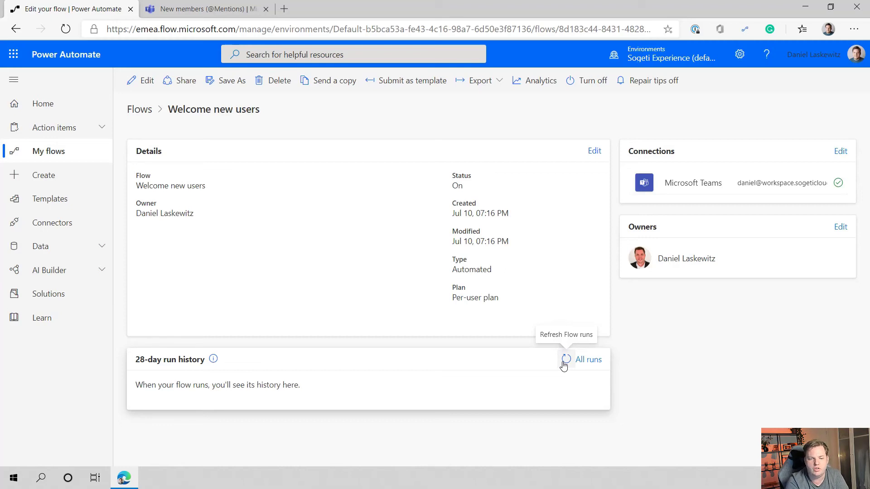
pyautogui.click(564, 365)
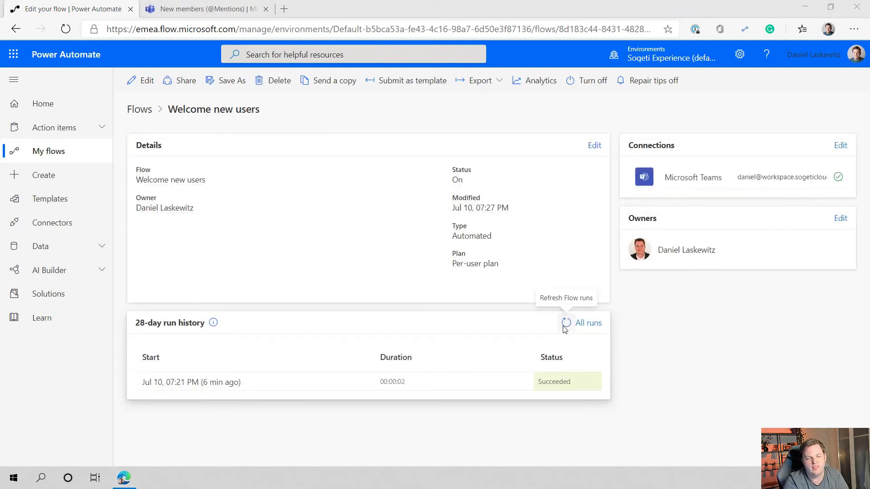
pyautogui.click(565, 330)
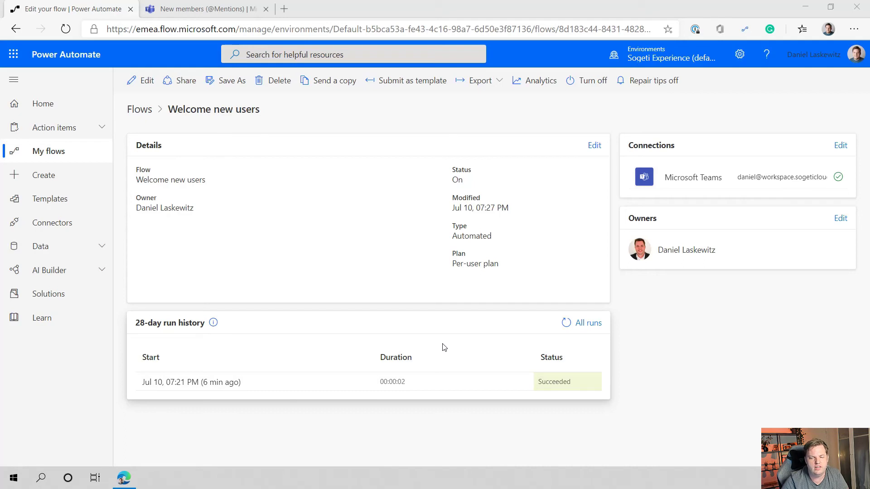
pyautogui.click(184, 383)
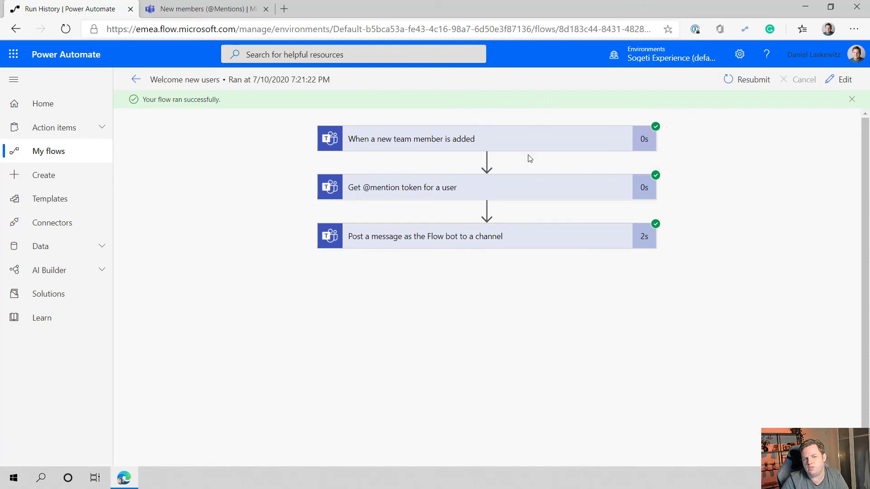
# - Expand the run's trigger step and review its inputs and outputs
pyautogui.click(491, 147)
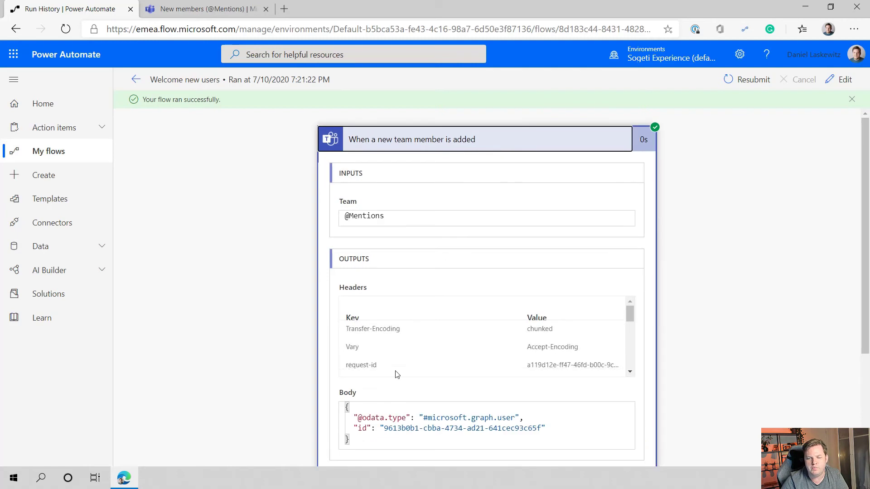
pyautogui.scroll(-2, 396, 374)
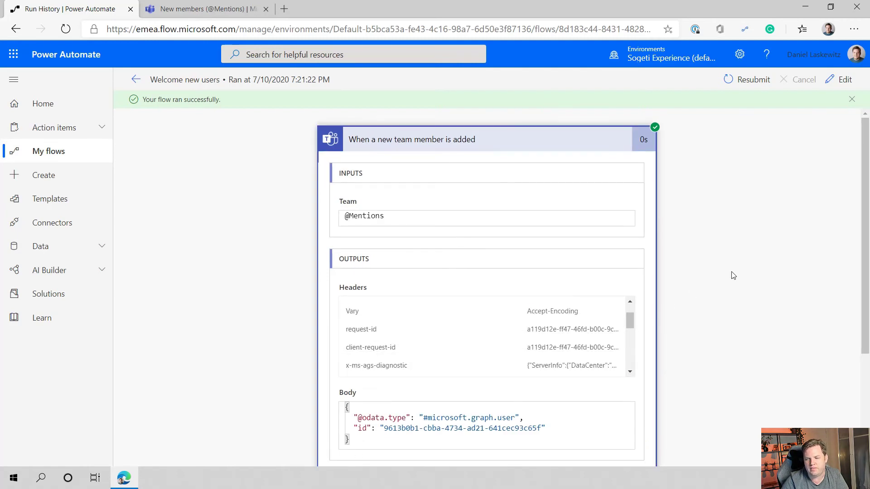
pyautogui.scroll(-3, 733, 273)
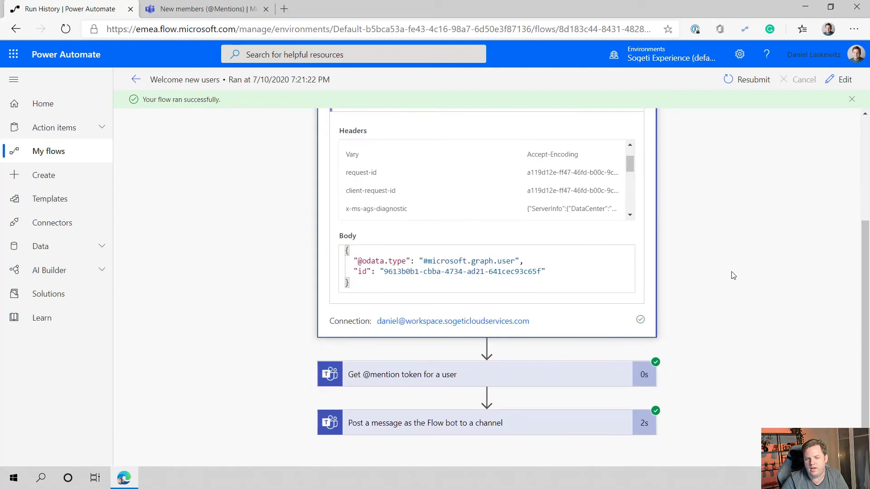
pyautogui.click(406, 372)
pyautogui.scroll(-4, 752, 272)
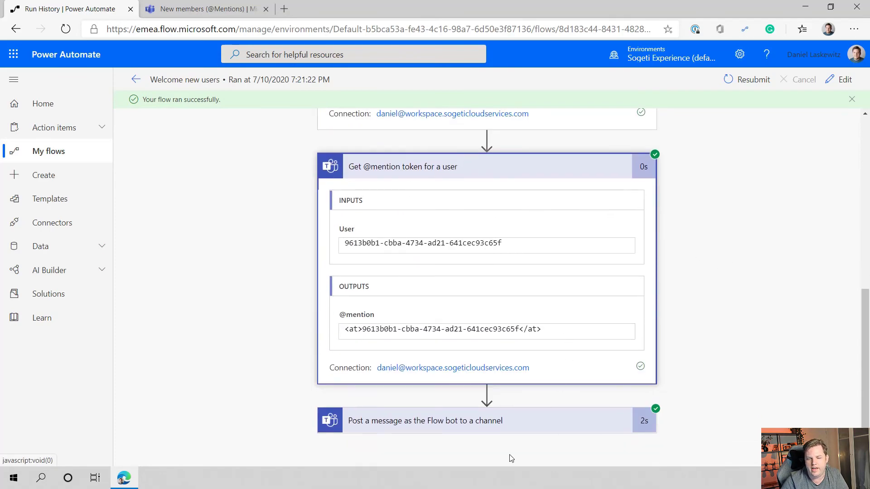
pyautogui.click(520, 422)
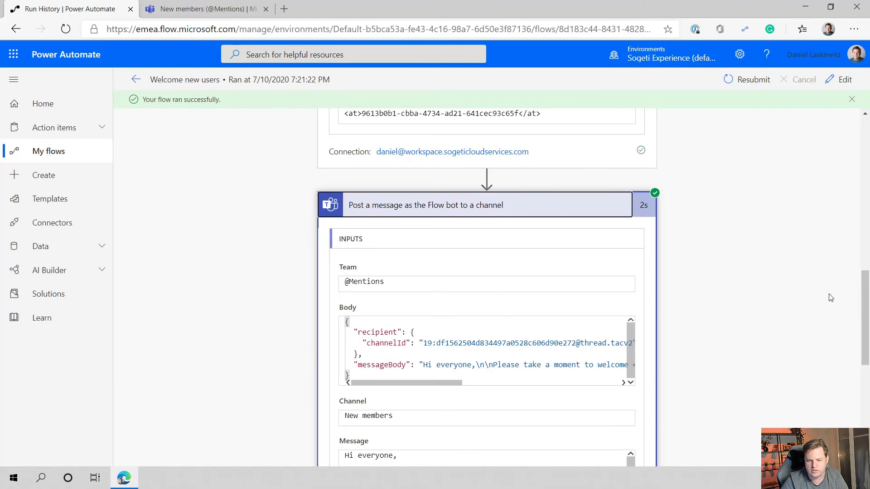
pyautogui.scroll(-5, 831, 298)
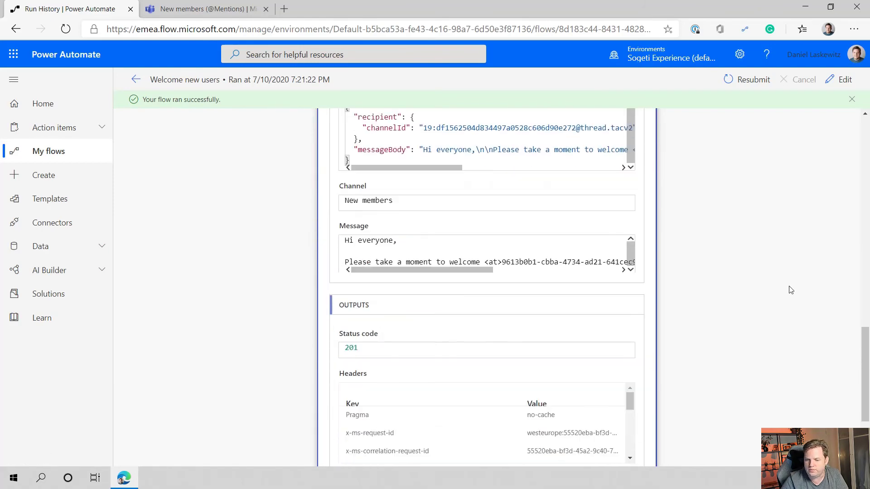
pyautogui.click(196, 9)
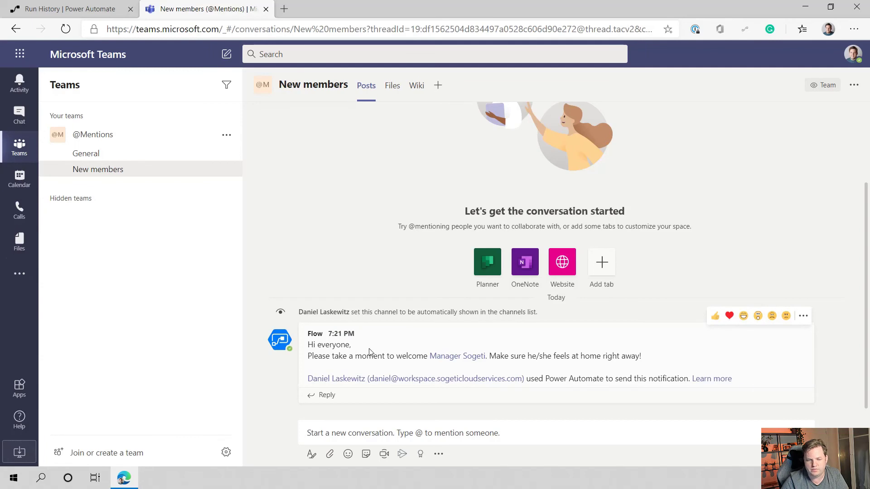
pyautogui.moveTo(455, 357)
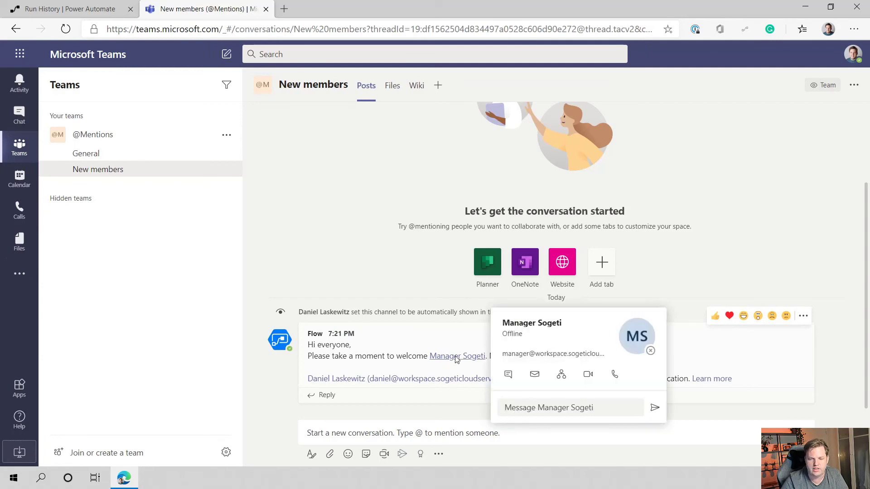